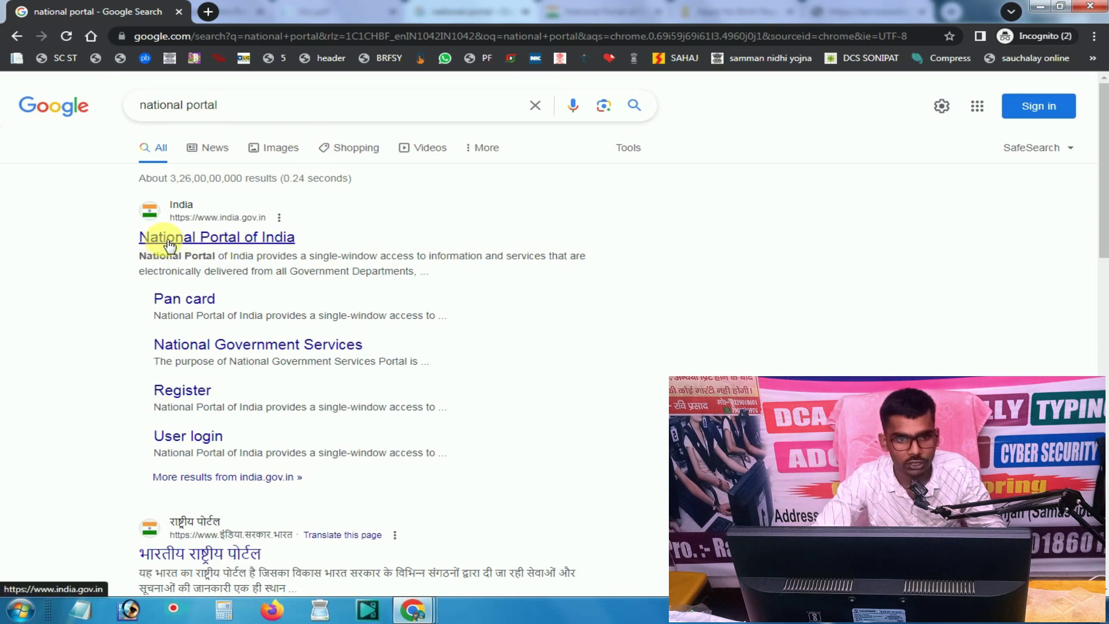
- Open the National Portal of India website and run its most-searched Birth Certificate query
click(252, 242)
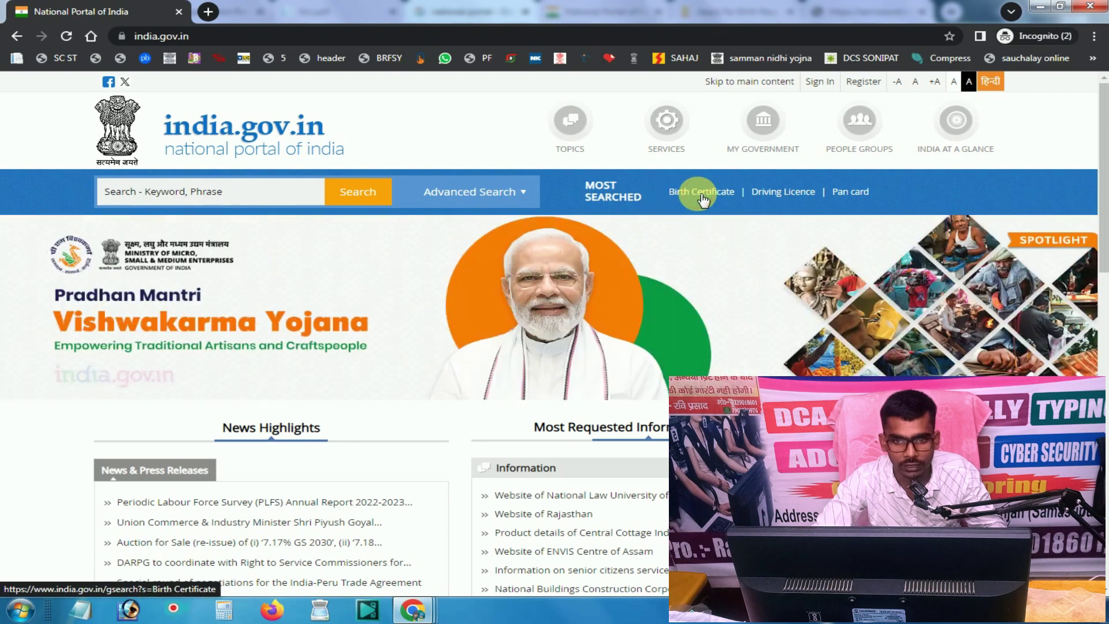
click(701, 193)
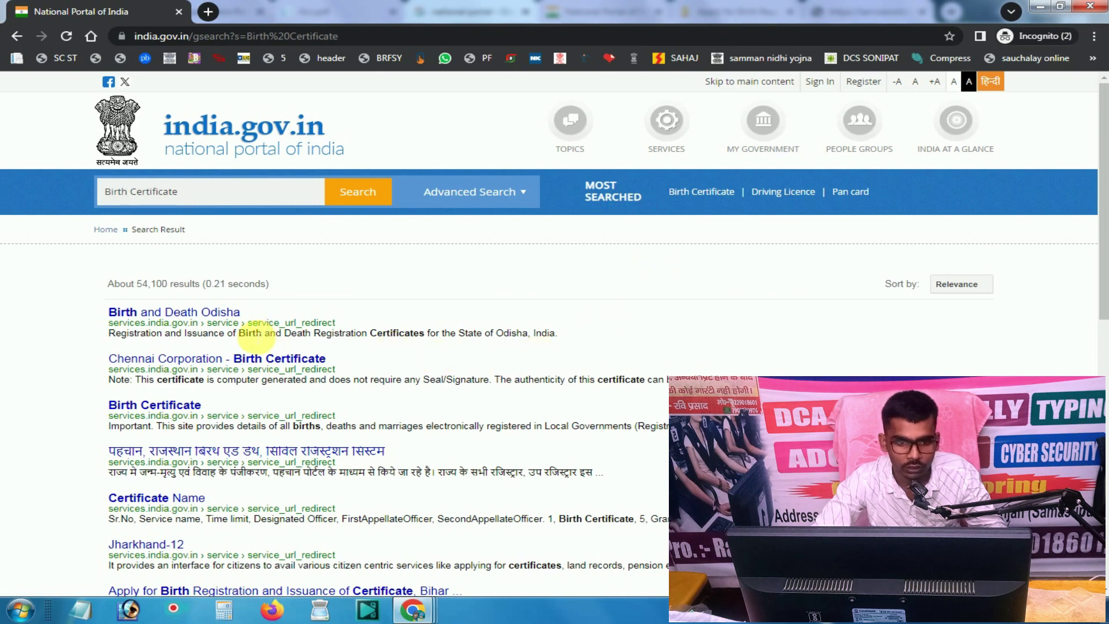
- Open the search result for applying for birth registration and issuance of certificate in Bihar
scroll(511, 361, down, 1)
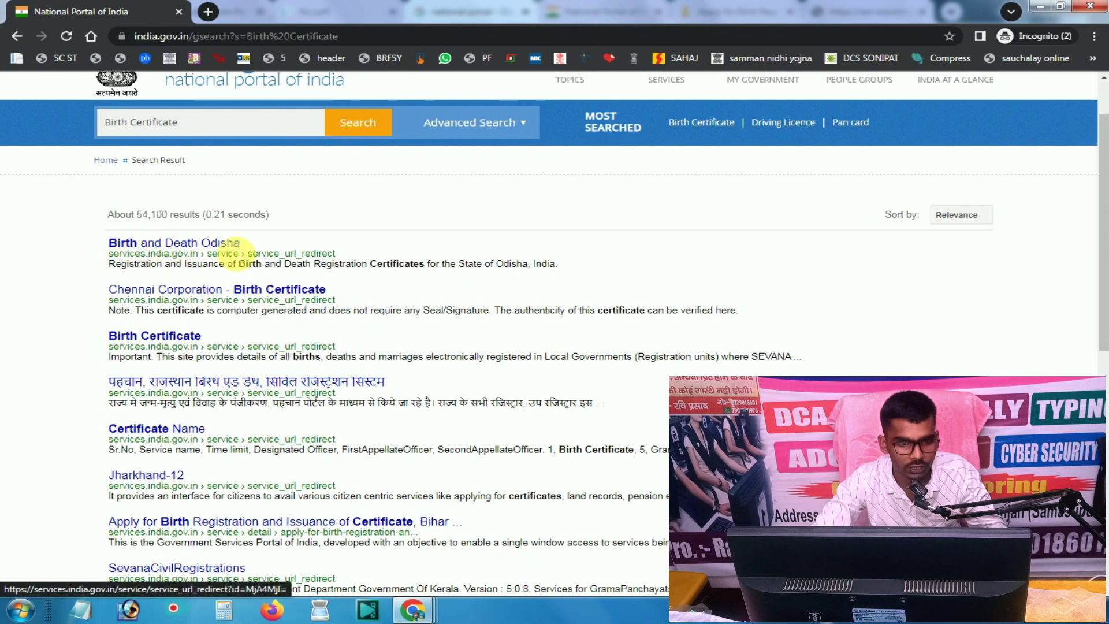
scroll(231, 263, down, 1)
scroll(223, 255, down, 1)
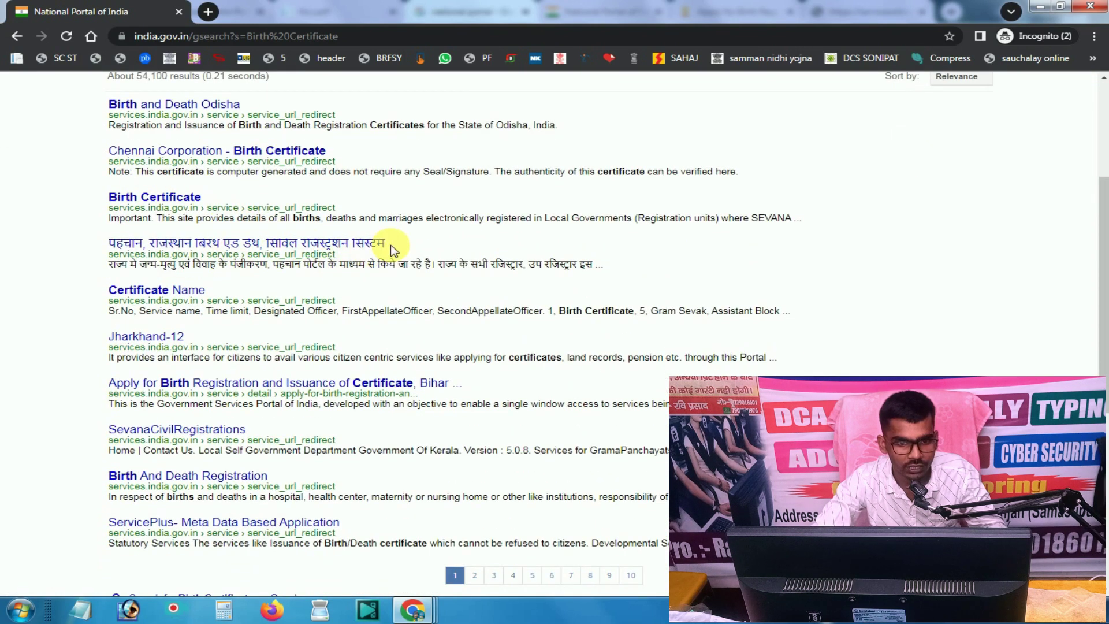
scroll(395, 260, down, 1)
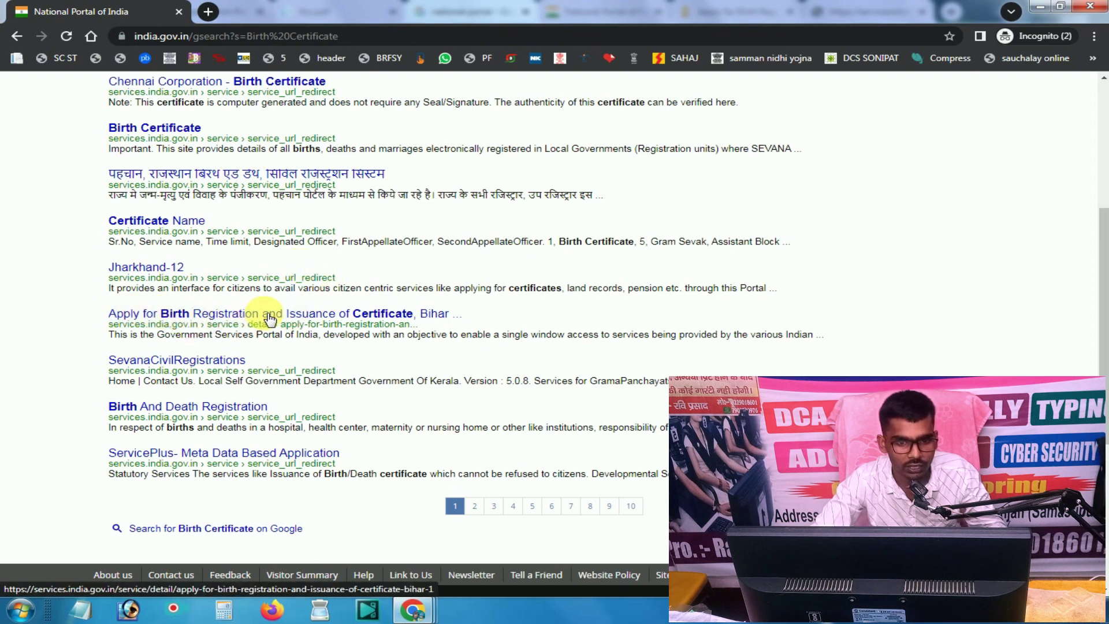
click(362, 318)
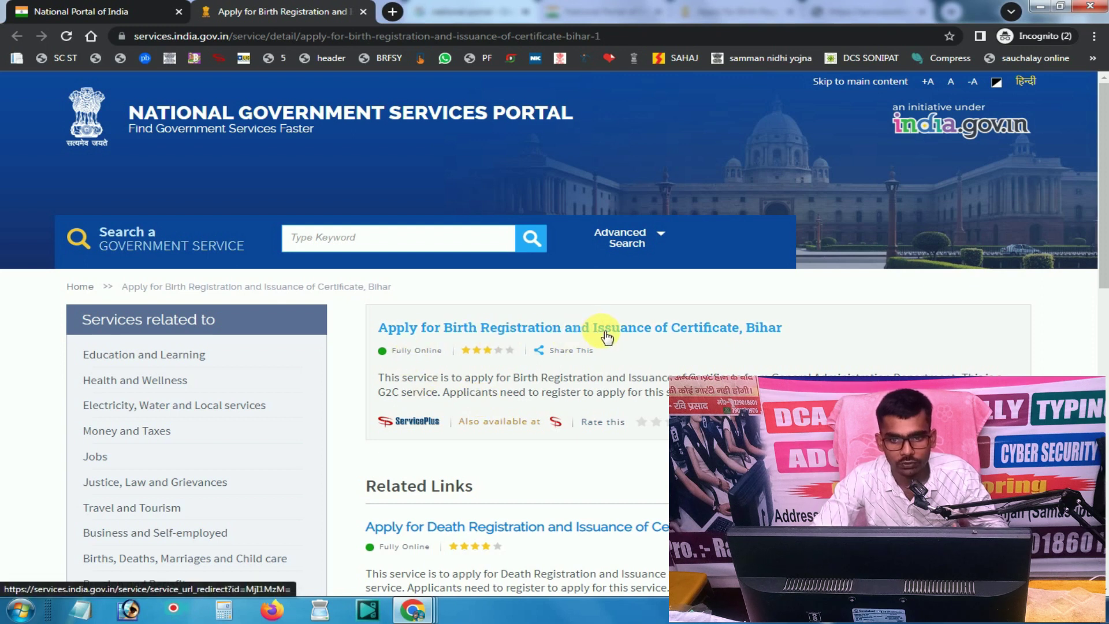
- Follow the Bihar birth registration service to its external website, accepting the redirect, and open the application form
click(624, 338)
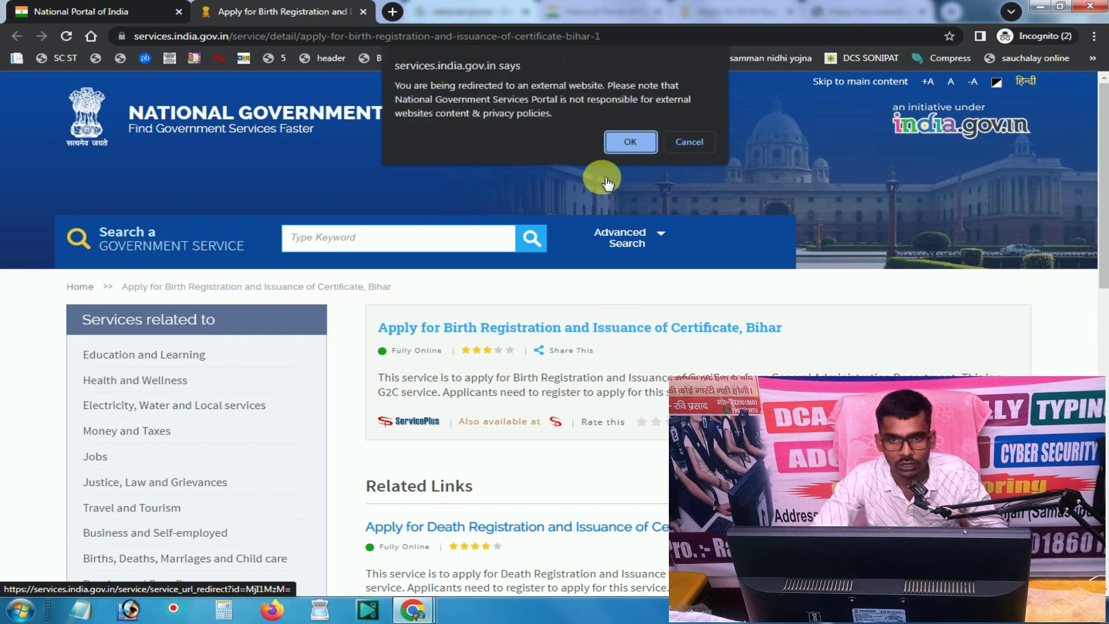
click(615, 148)
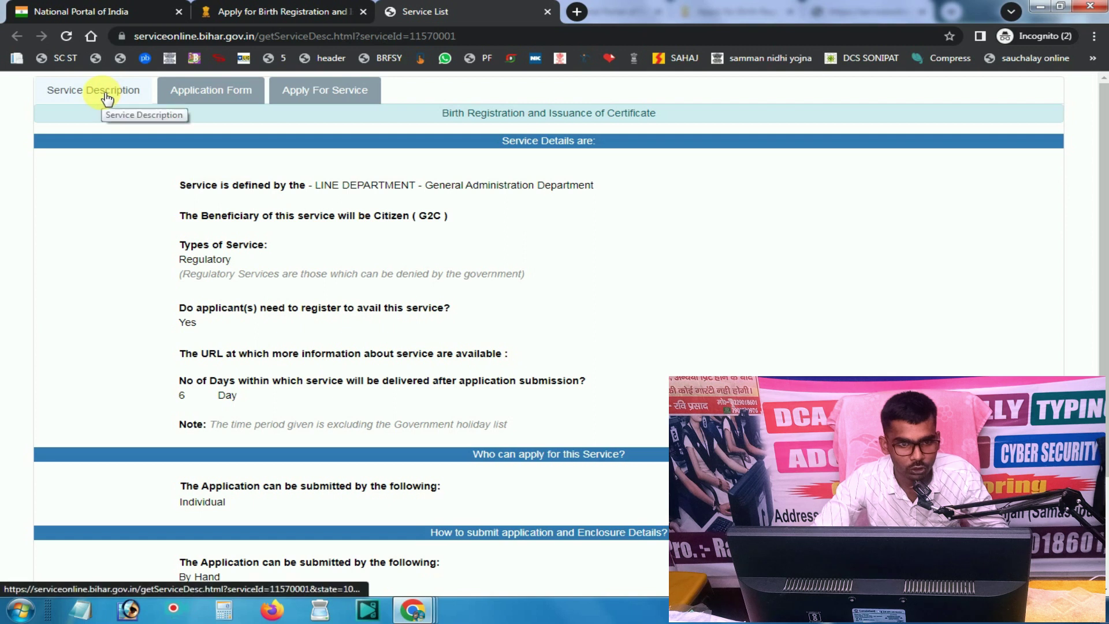
click(231, 96)
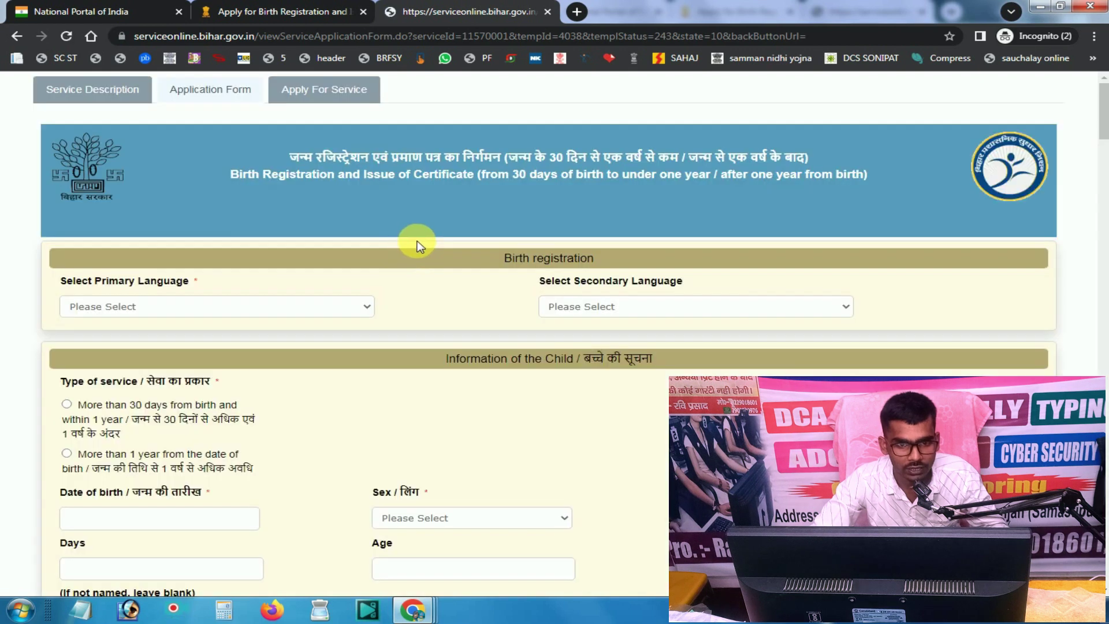
- Examine the form's title for the birth periods it covers and the heading of the child information section
drag(297, 160, 686, 167)
click(497, 167)
click(687, 167)
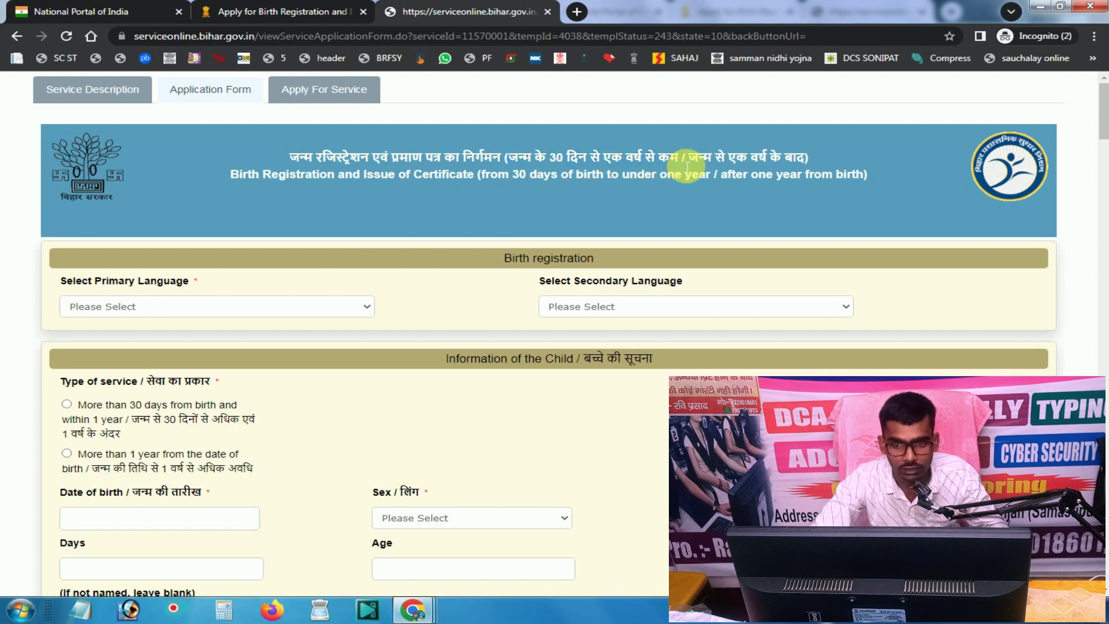
drag(695, 164, 808, 167)
click(713, 168)
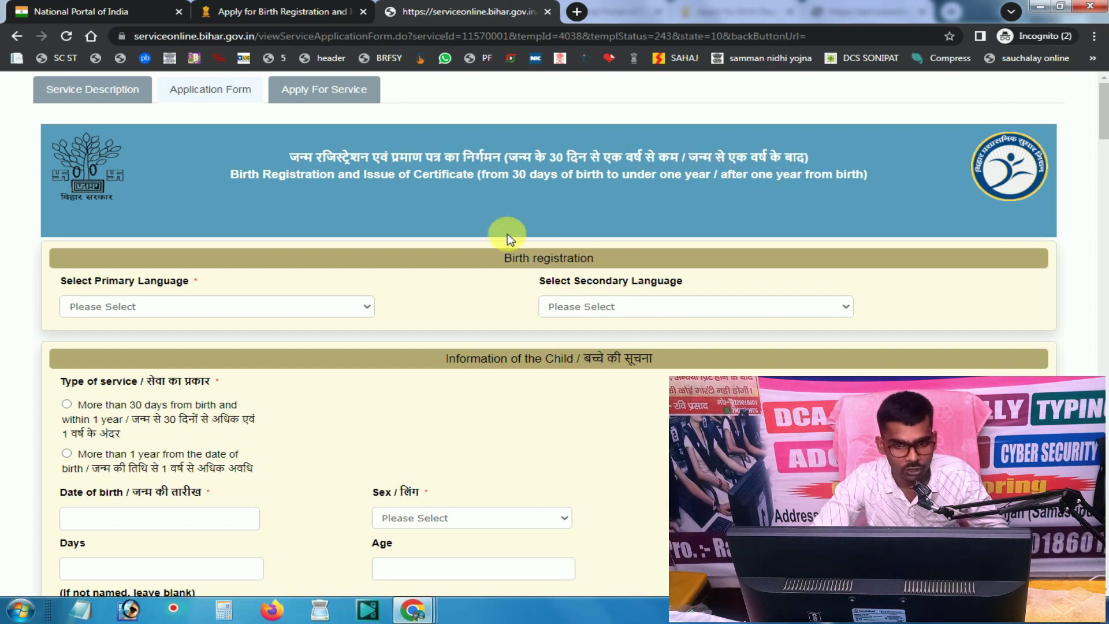
scroll(507, 233, down, 3)
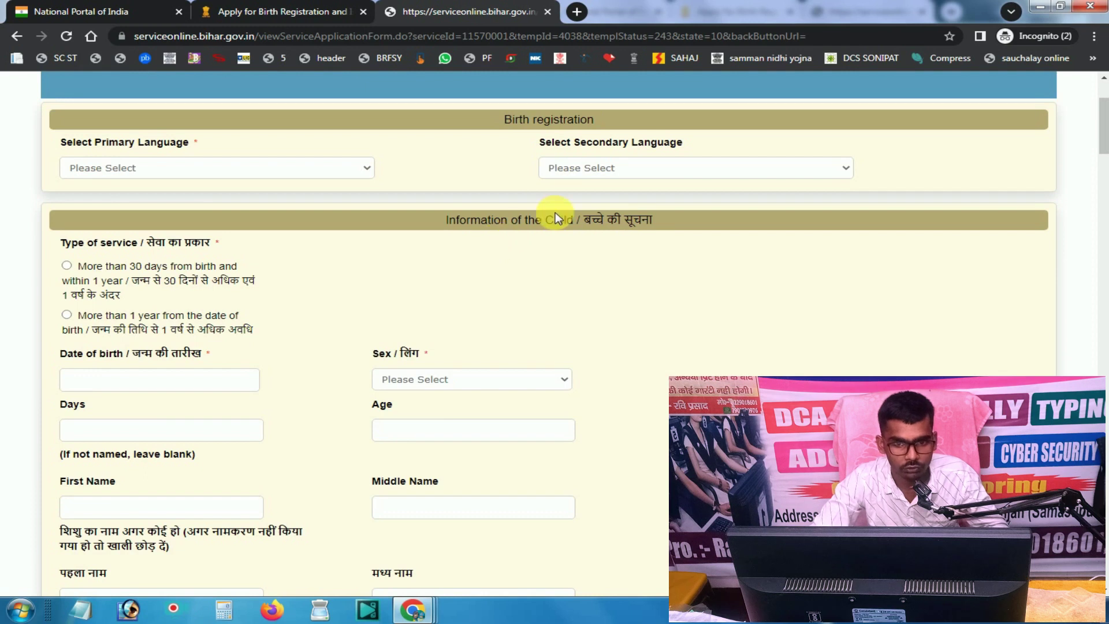
drag(444, 219, 595, 228)
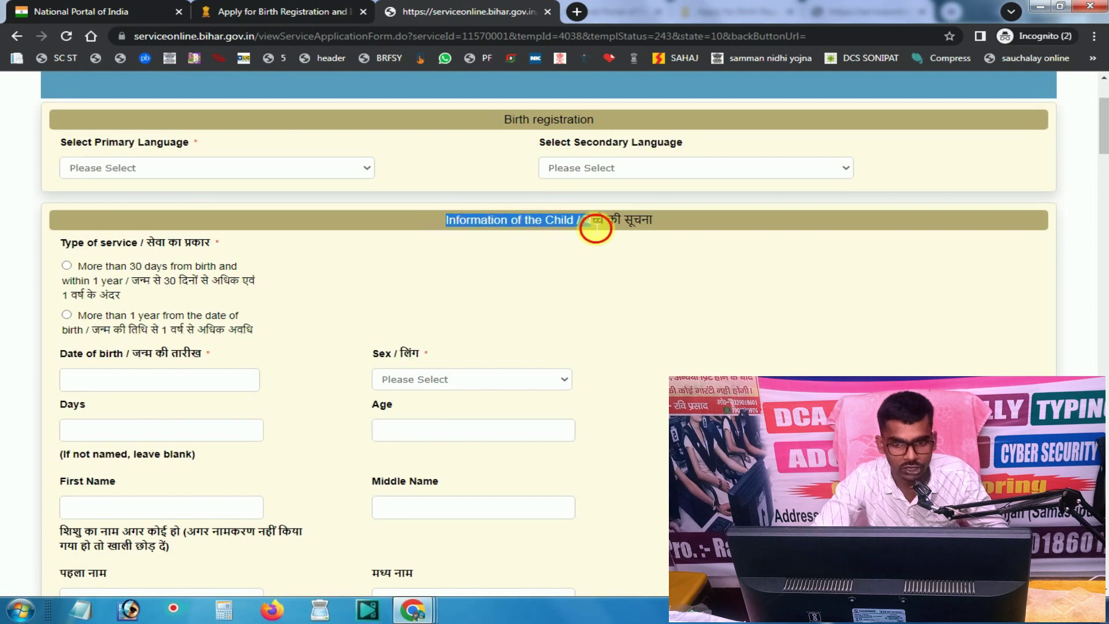
click(639, 222)
- Set the type of service to more than 1 year from the date of birth, after trying the 30-days-to-1-year option
scroll(156, 273, down, 2)
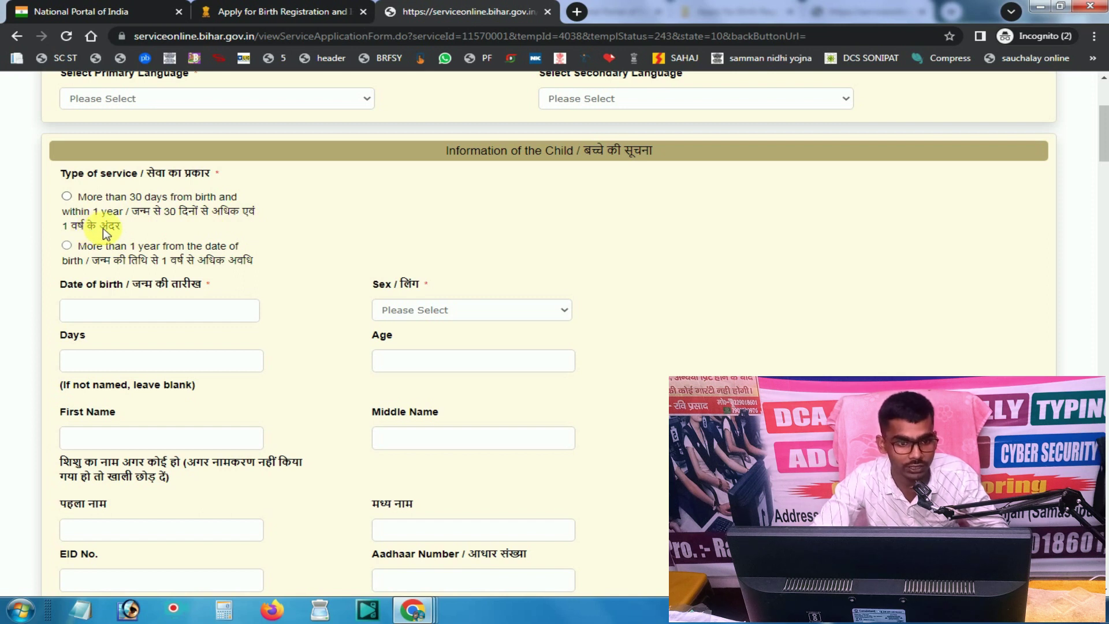
click(67, 197)
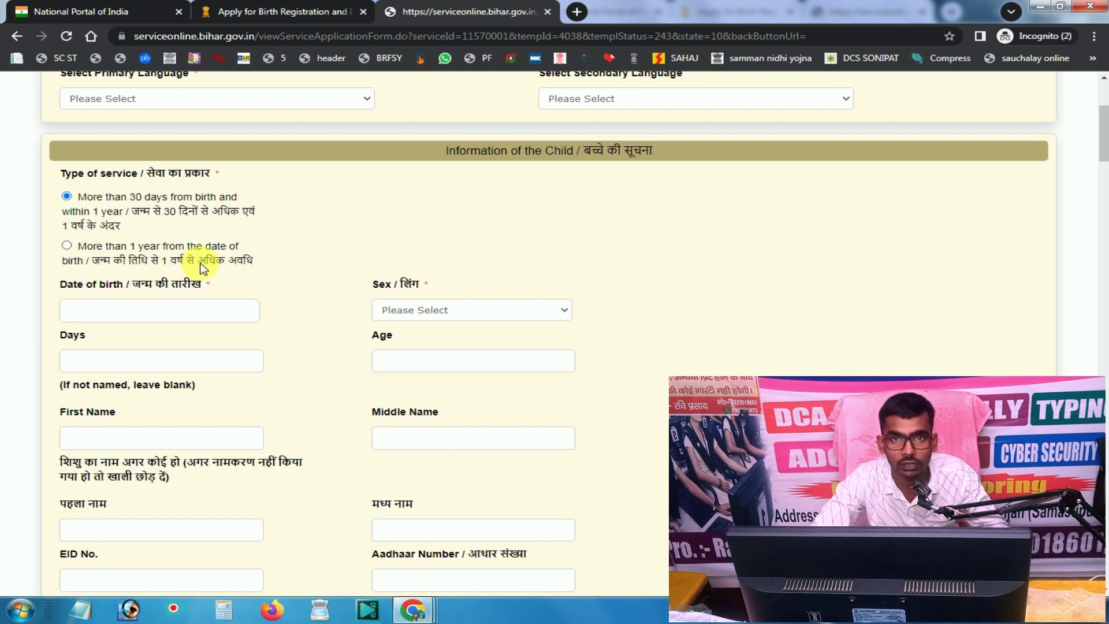
click(67, 245)
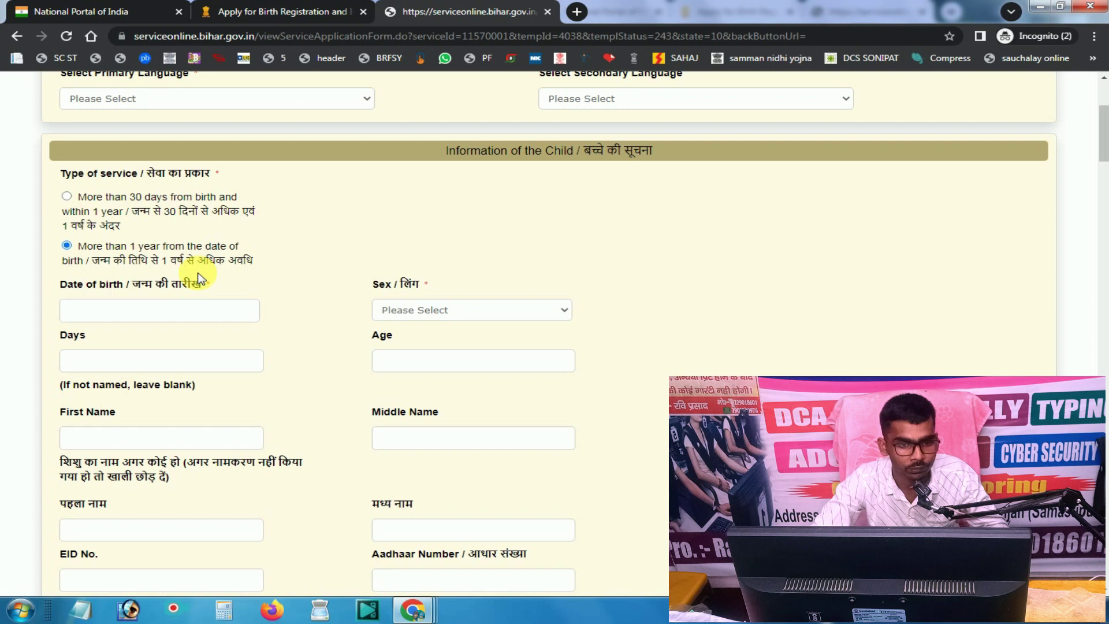
- Leave the child's date of birth empty and set the sex to Male / पुरुष
click(111, 316)
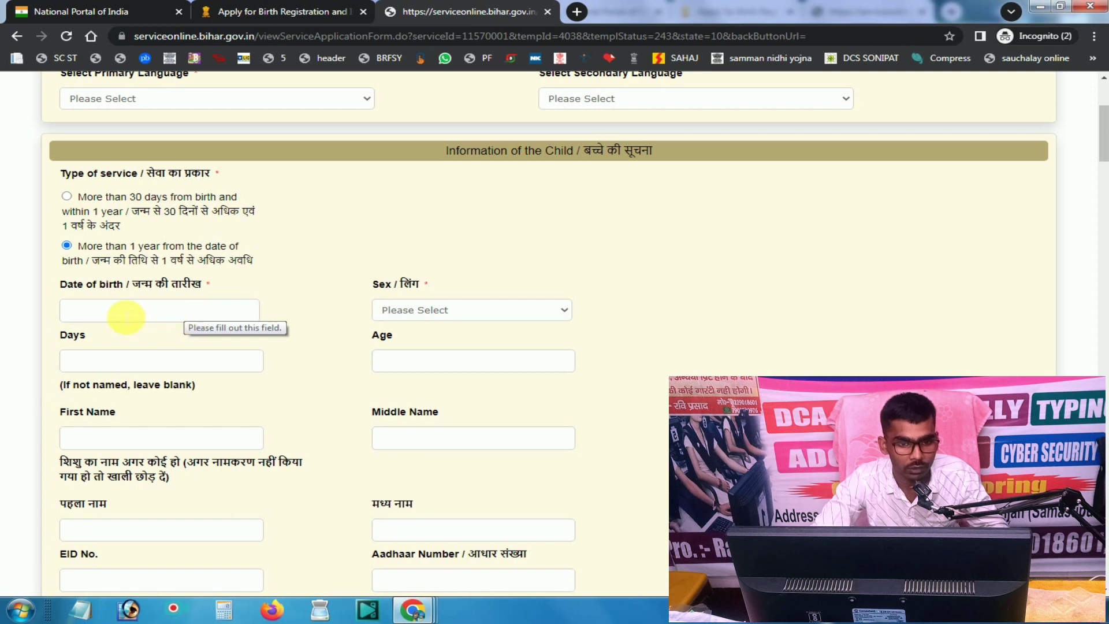
click(428, 309)
click(360, 305)
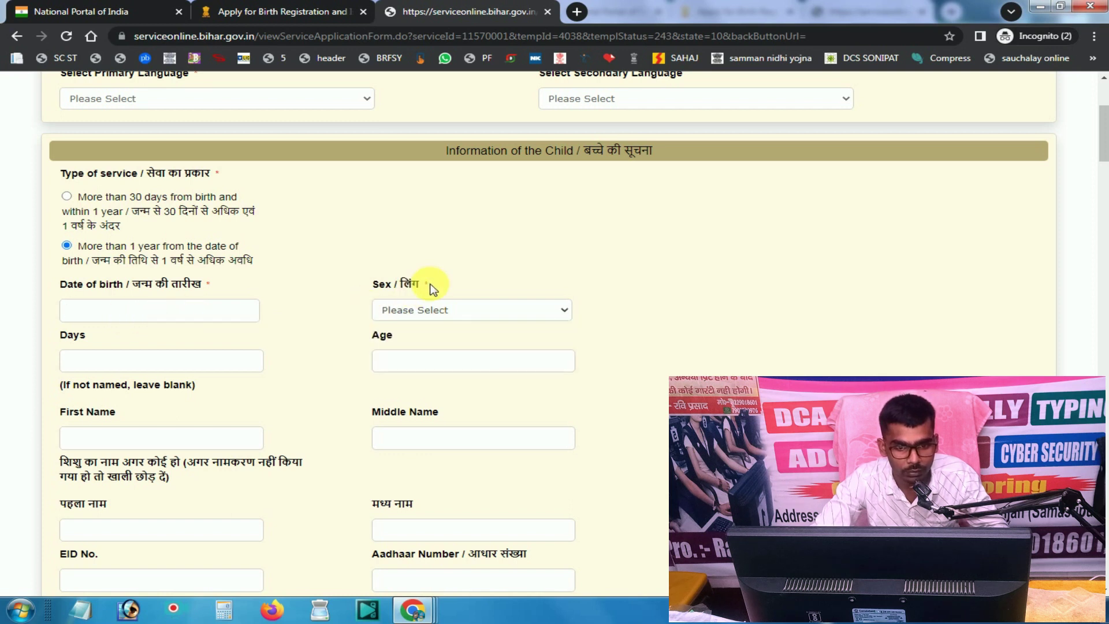
click(434, 310)
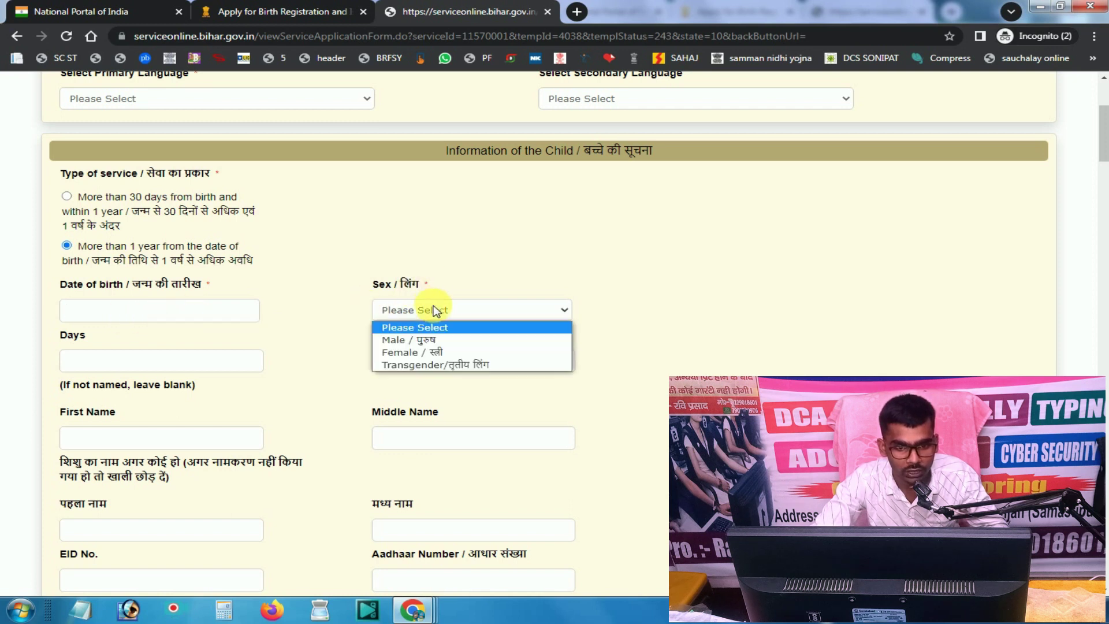
click(430, 340)
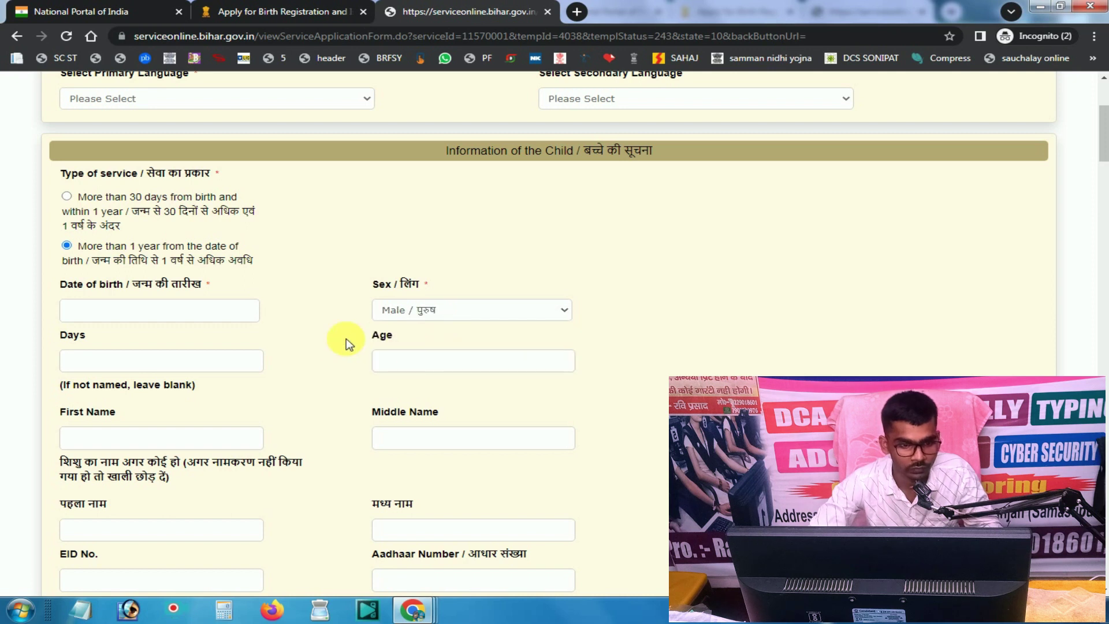
- Leave the Days field empty and enter 10 as the child's age
click(89, 364)
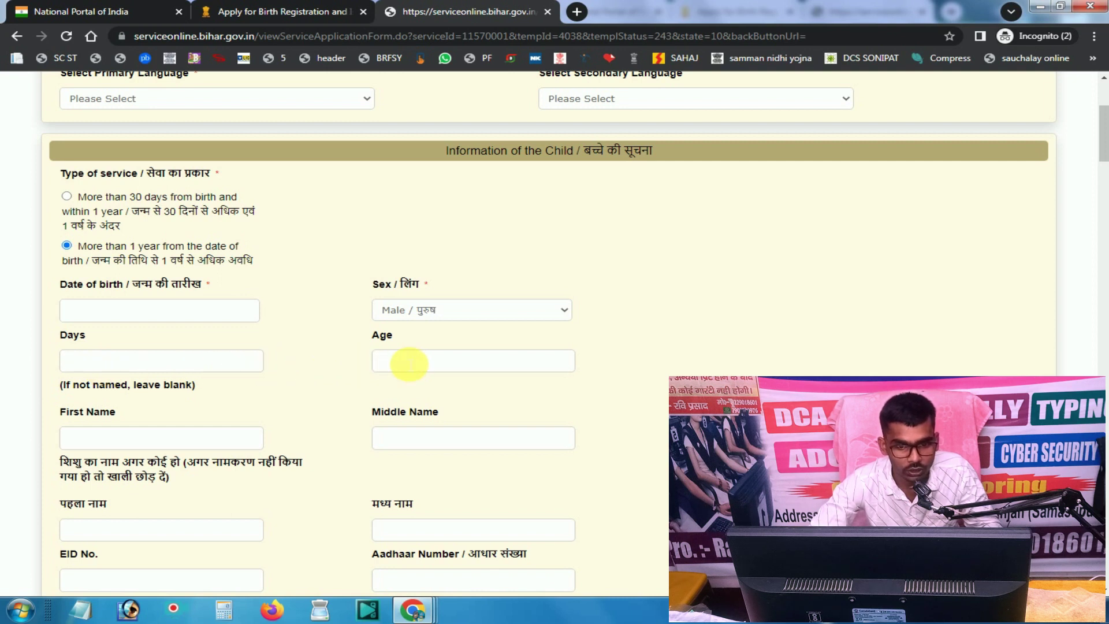
click(406, 363)
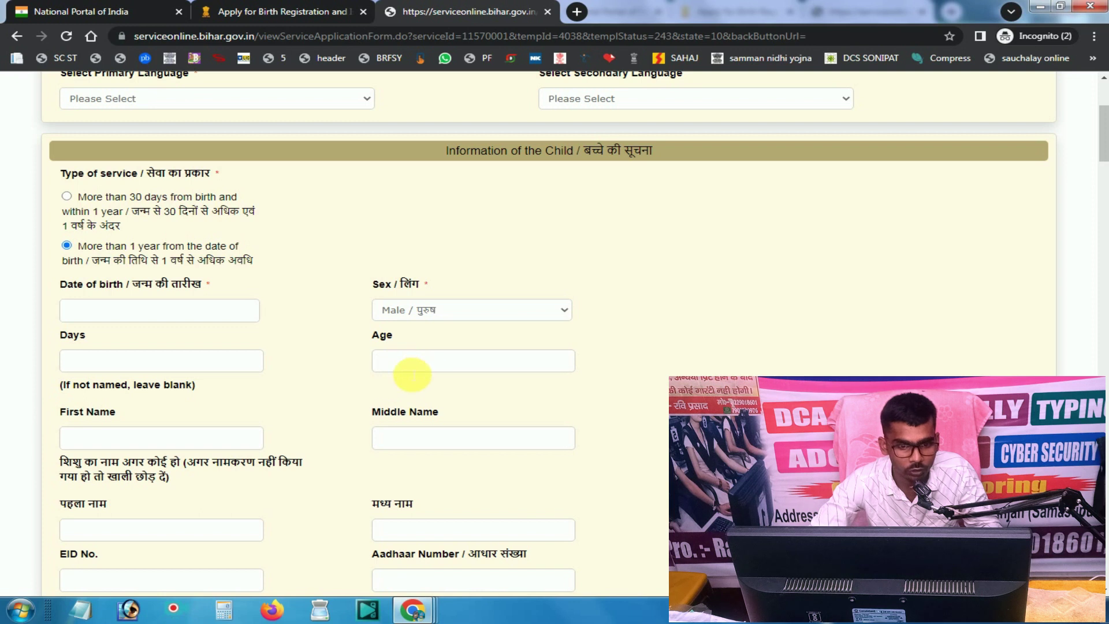
text(1)
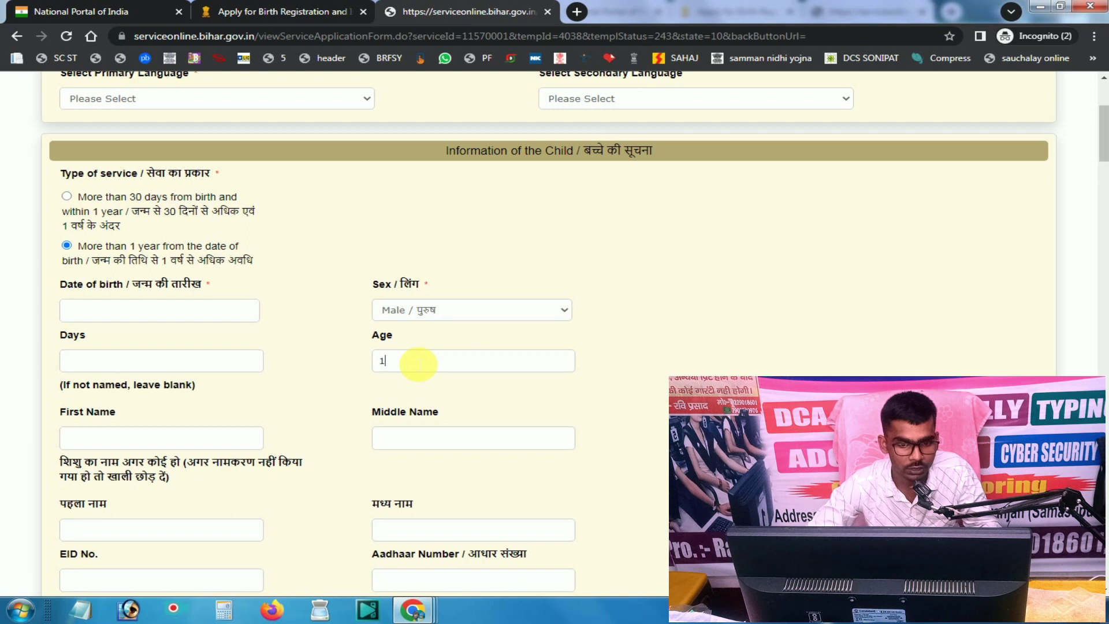
text(0)
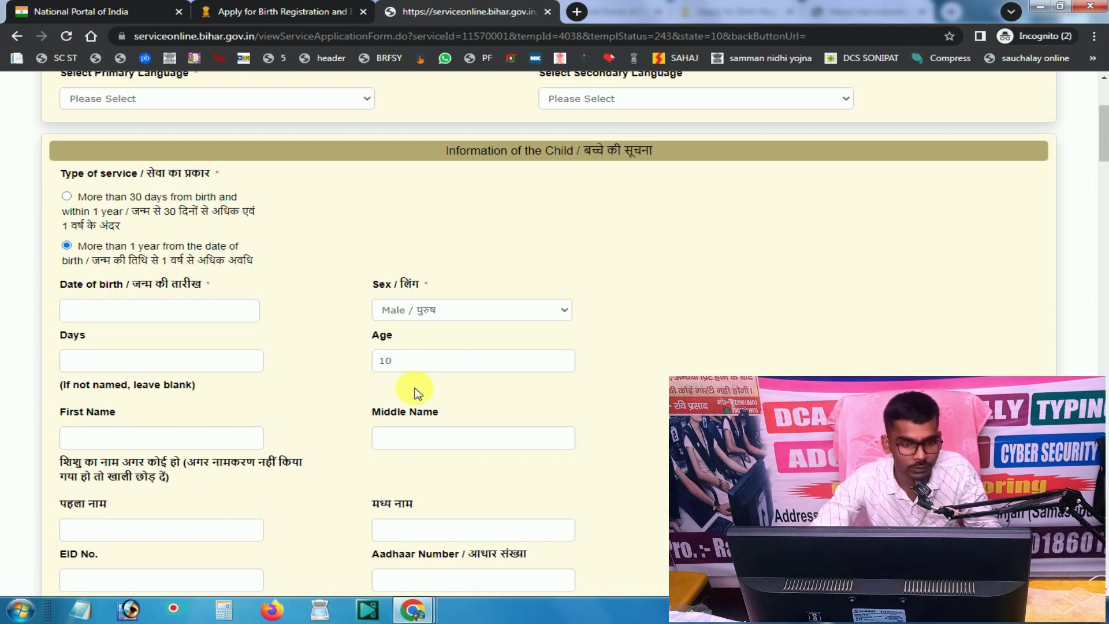
- Examine the child's name fields in English and Hindi and the EID and Aadhaar number fields without filling them
scroll(418, 392, down, 2)
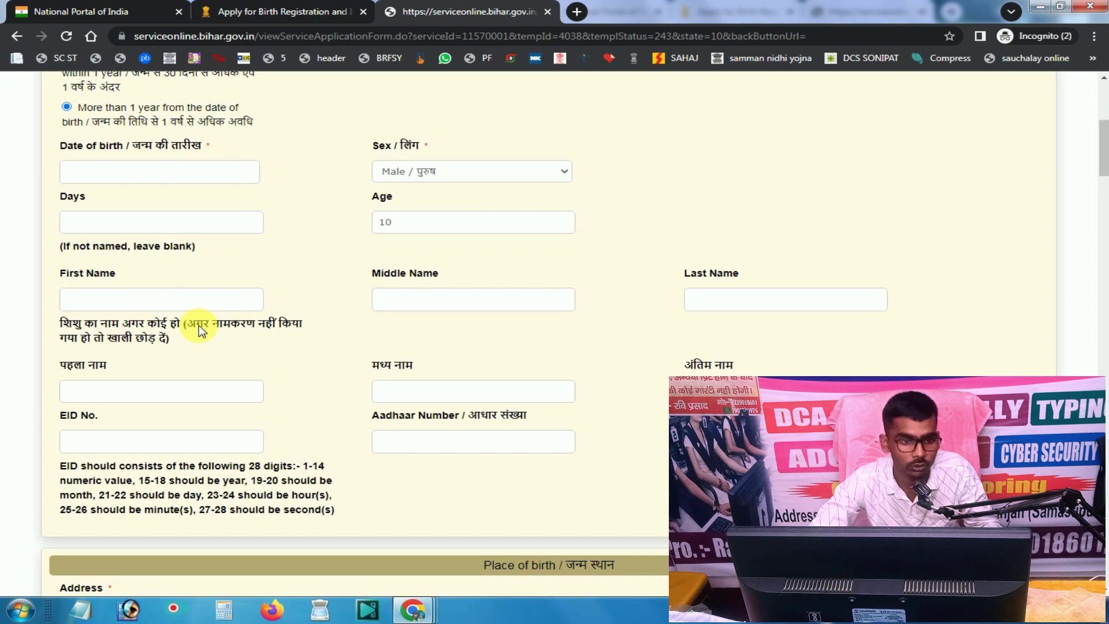
click(123, 299)
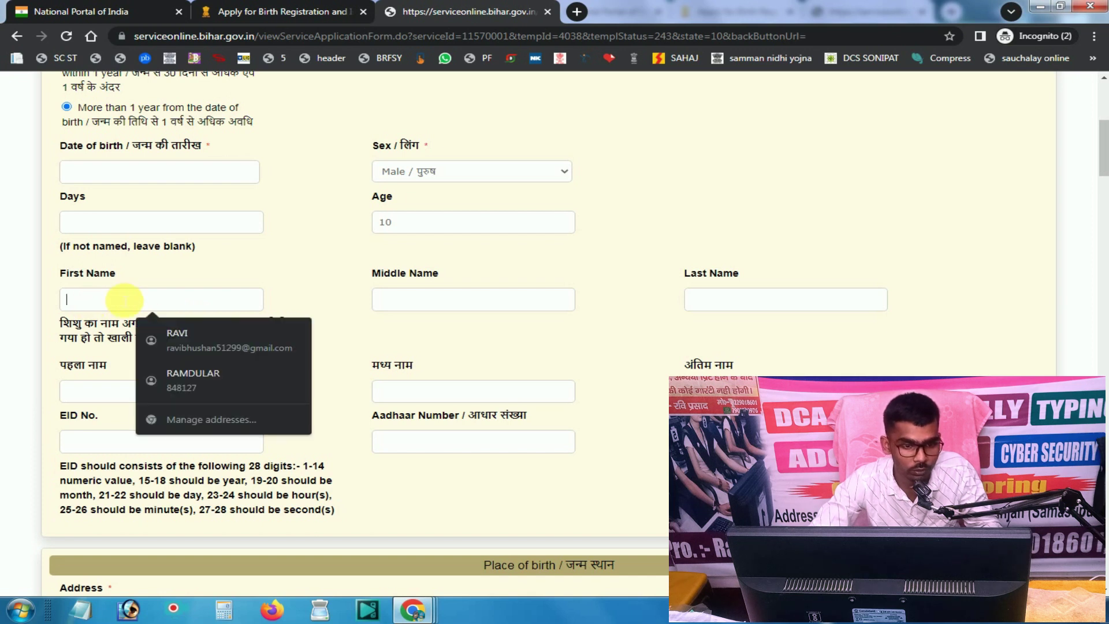
click(180, 277)
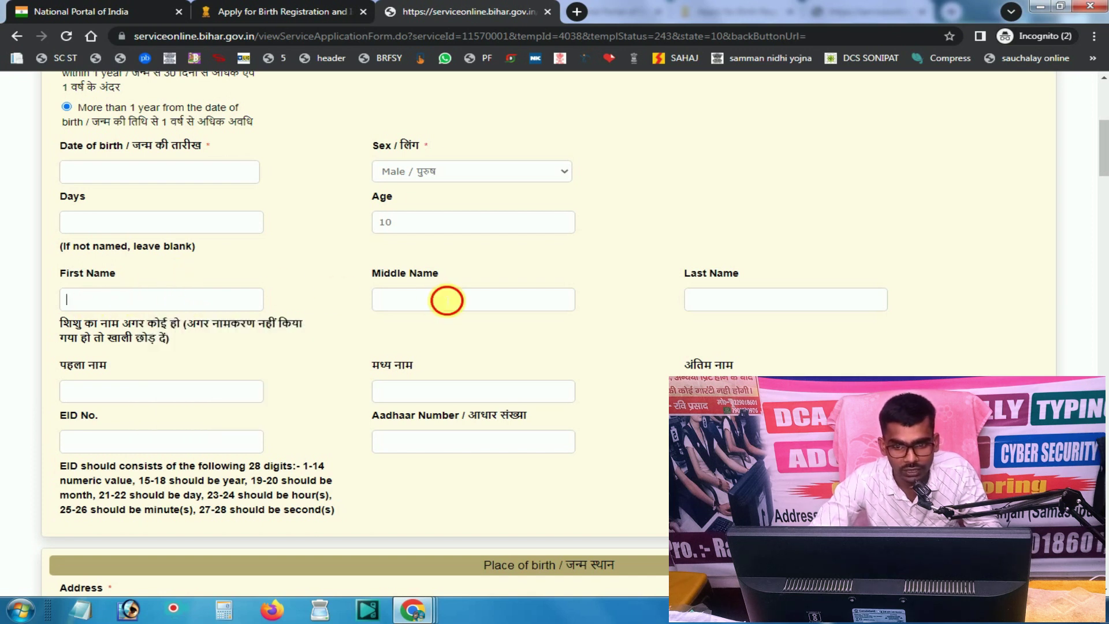
click(446, 300)
click(696, 300)
click(664, 285)
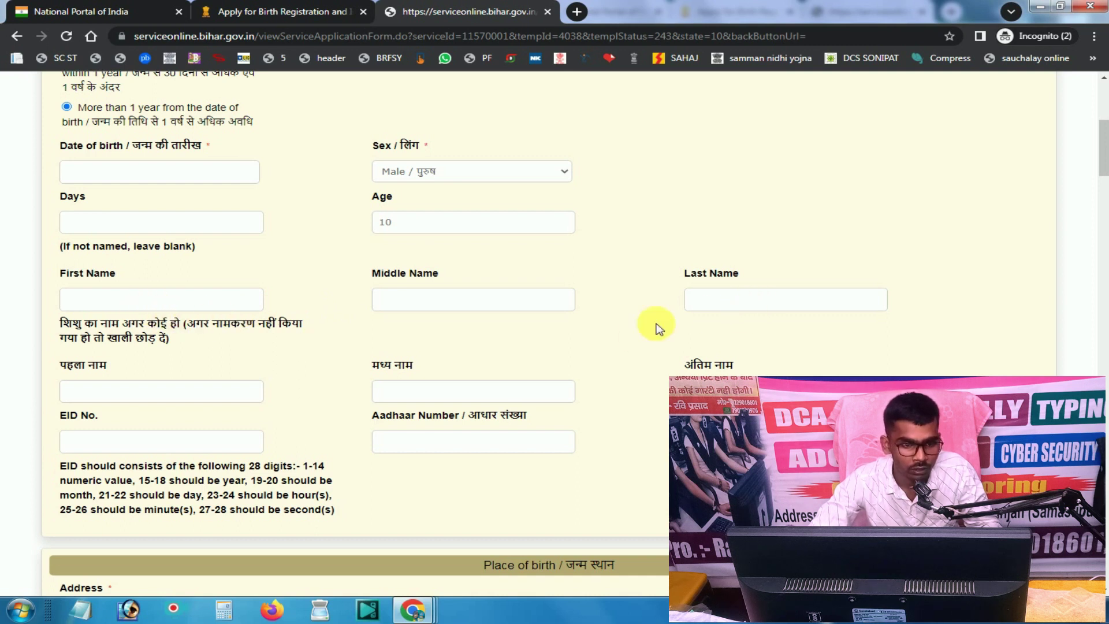
scroll(121, 346, down, 1)
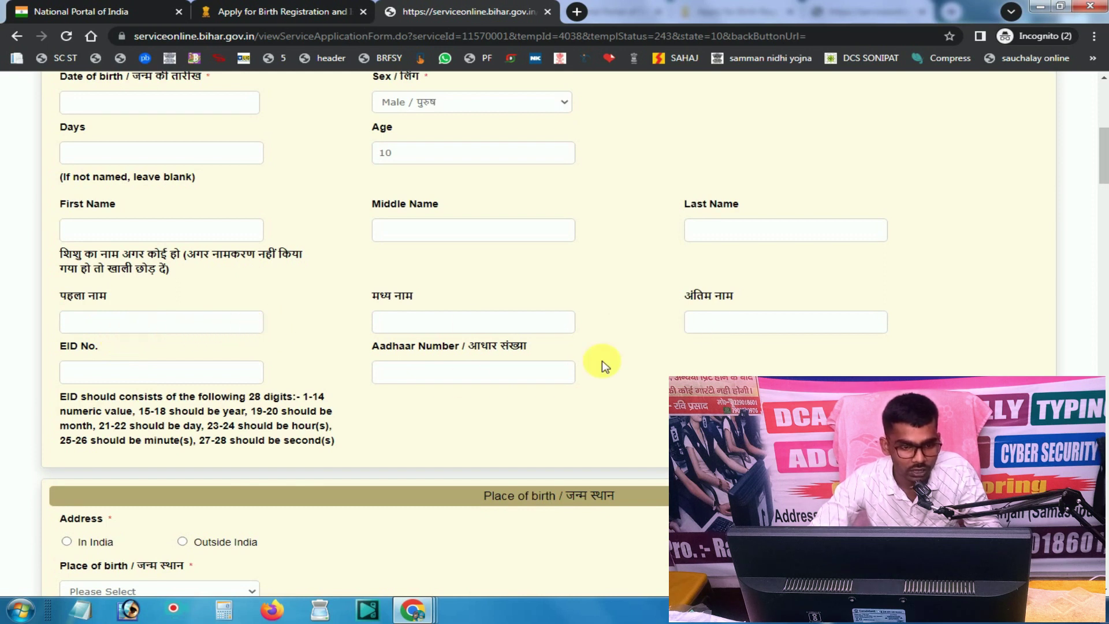
scroll(121, 323, down, 1)
click(124, 305)
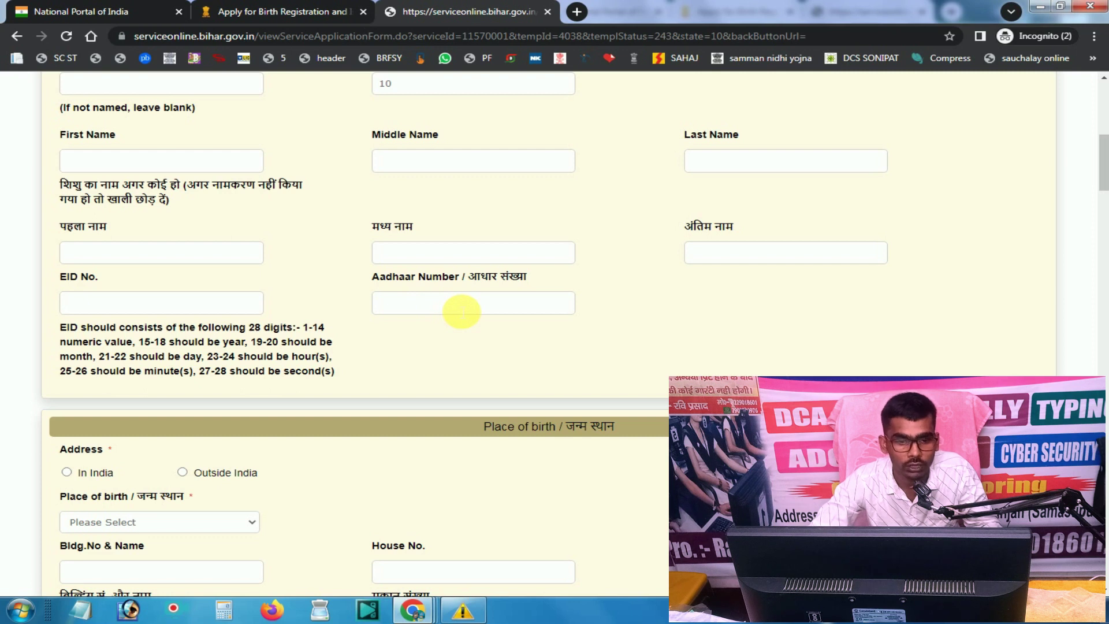
- In the Place of birth section, set the address to In India and the place of birth to House/घर
scroll(462, 312, down, 4)
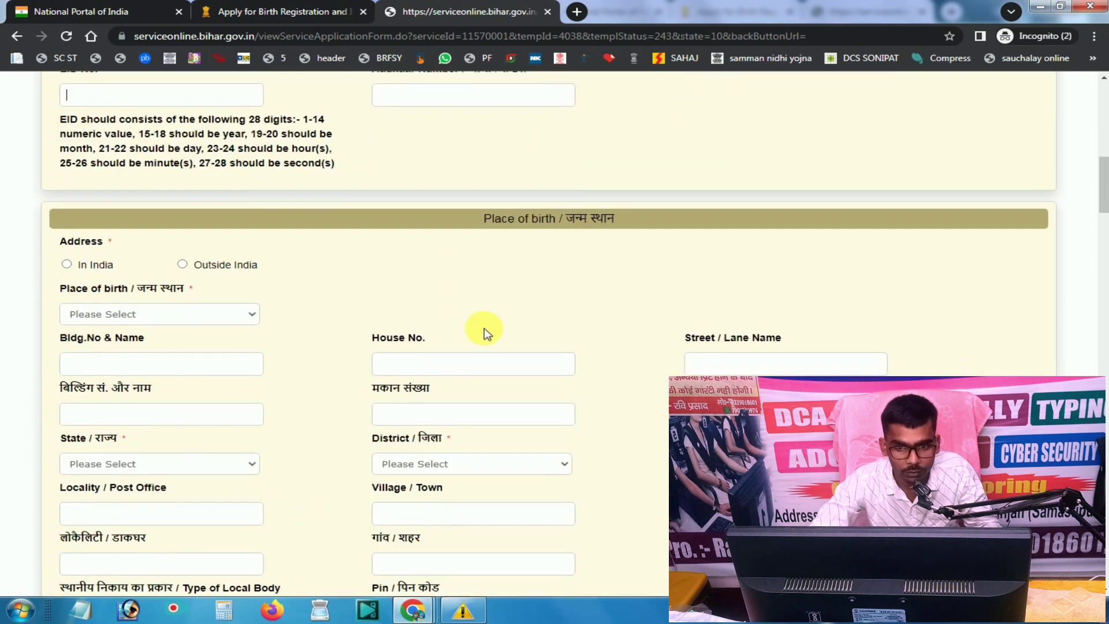
drag(614, 221, 580, 226)
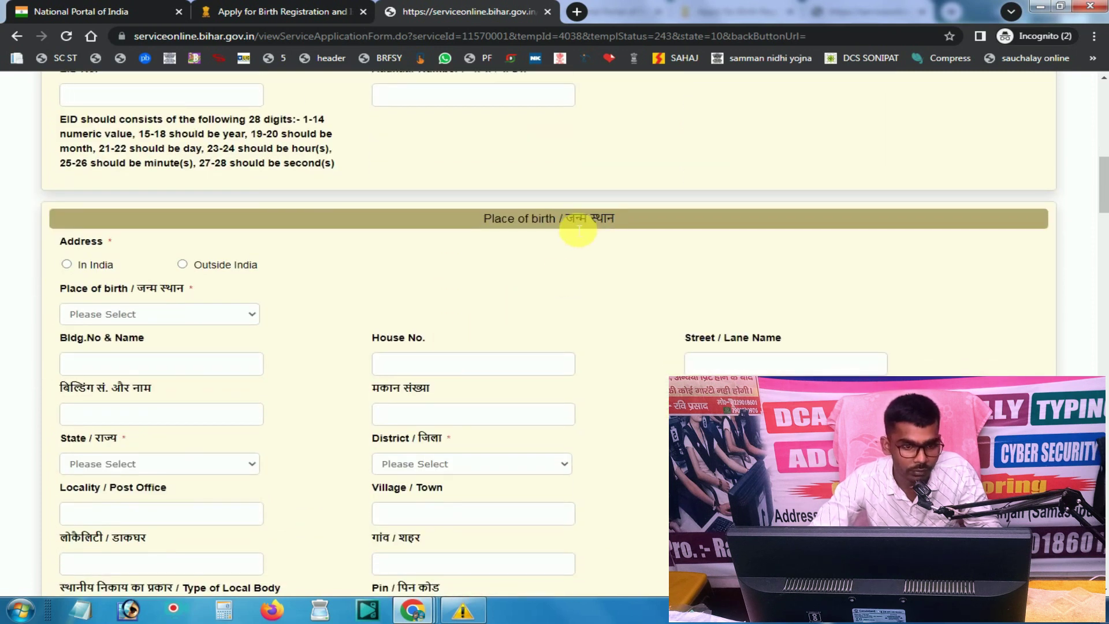
scroll(379, 312, down, 1)
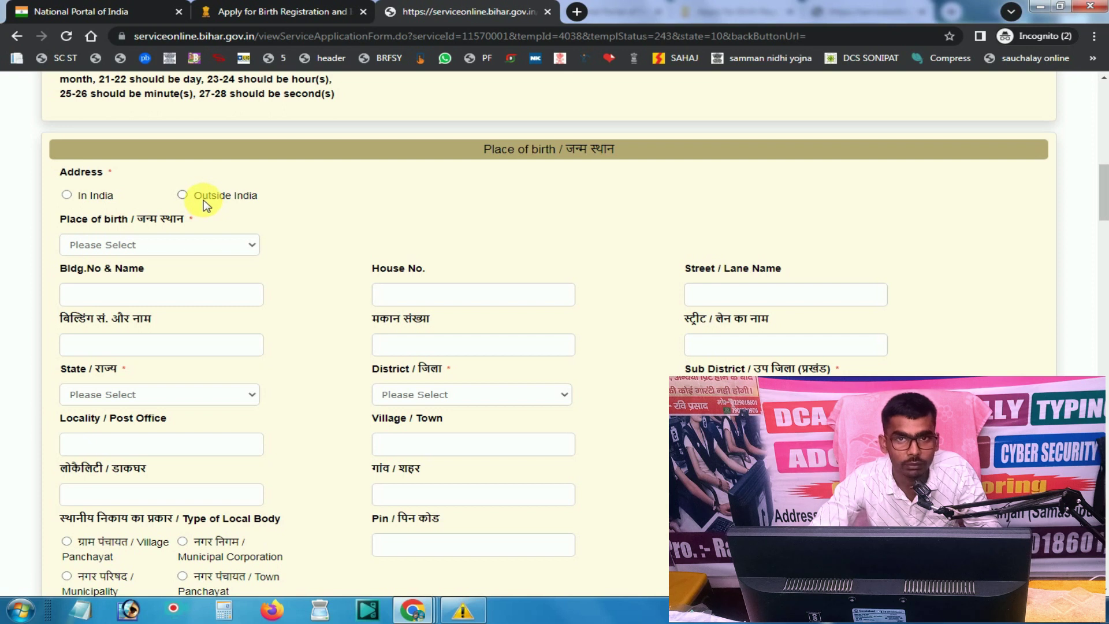
click(67, 196)
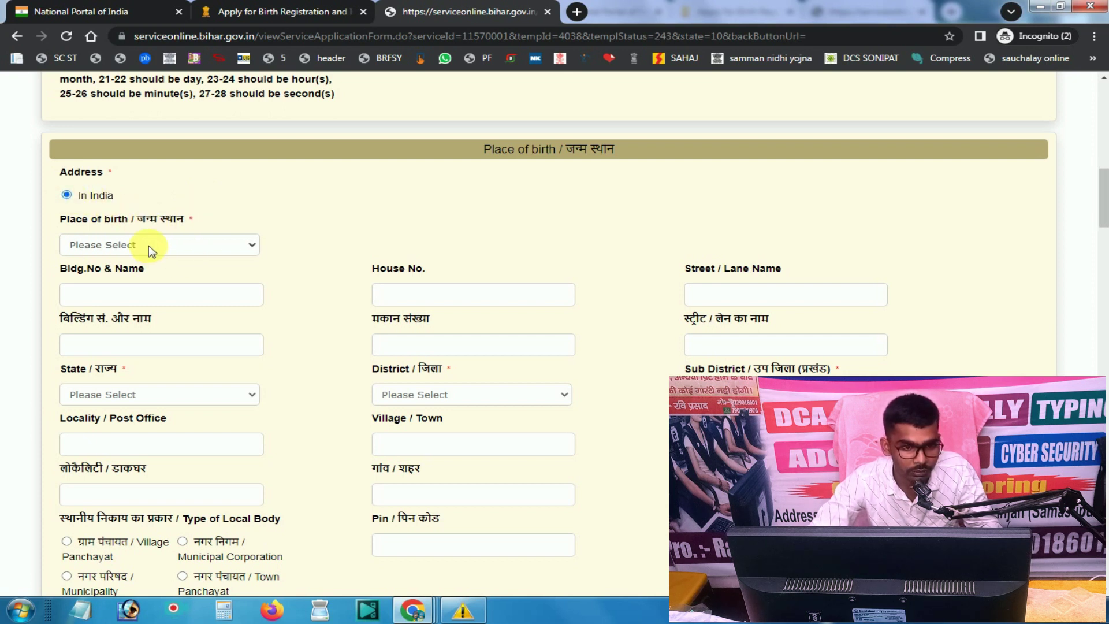
click(169, 246)
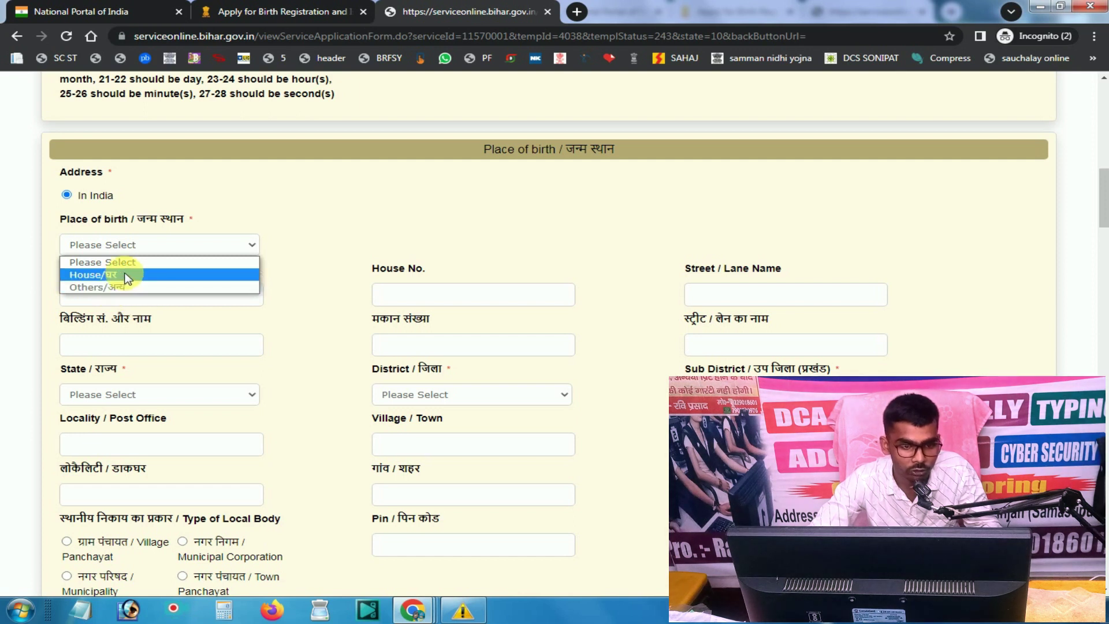
click(148, 279)
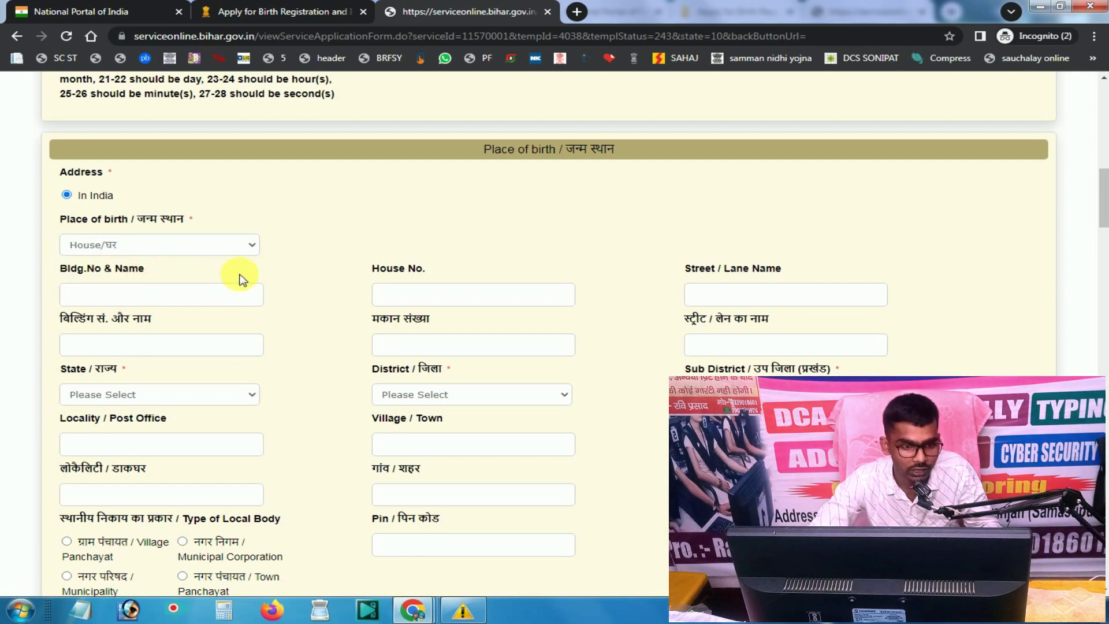
- Leave the building number and name empty and set the birth place's state to BIHAR
click(130, 298)
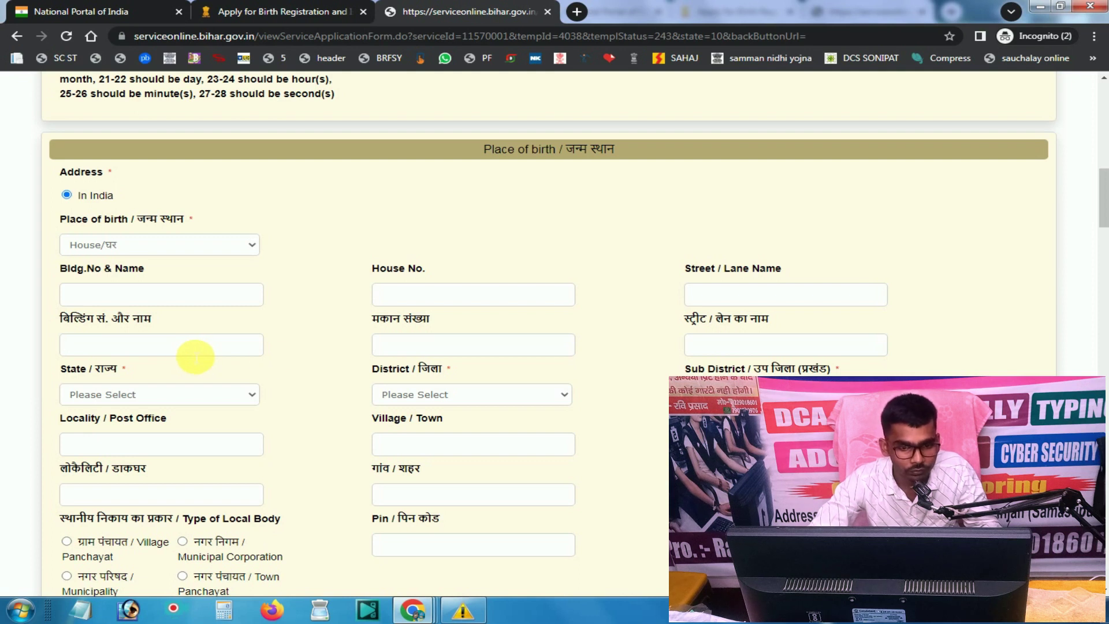
click(211, 394)
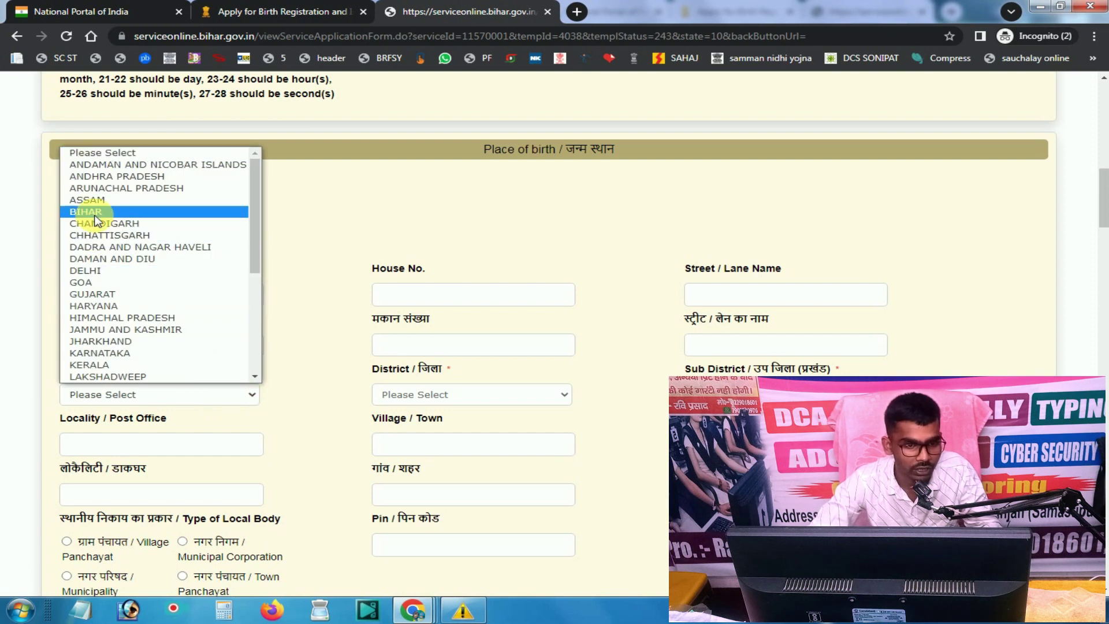
scroll(148, 249, down, 3)
scroll(118, 222, up, 3)
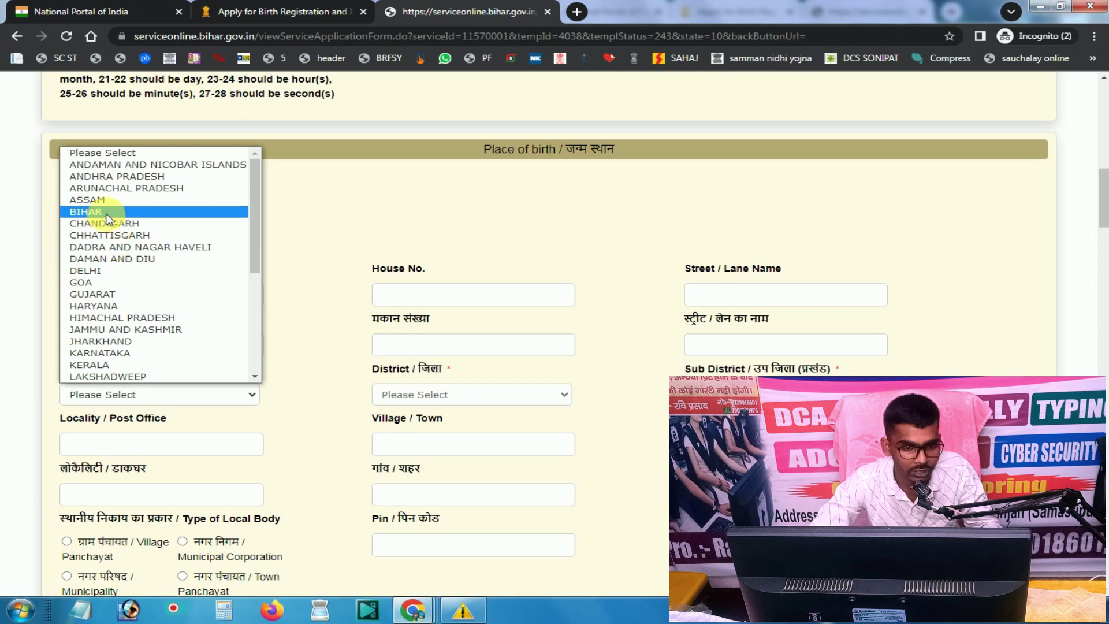
click(106, 214)
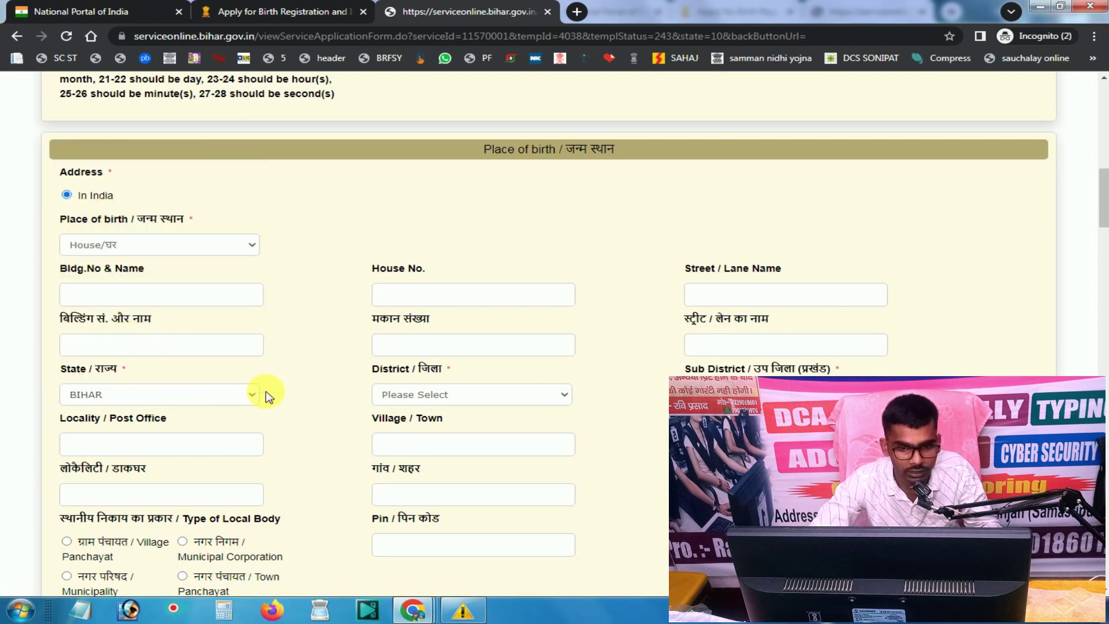
- Set the birth place's district to SAMASTIPUR/समस्तीपुर and its sub-district to SARAIRANJAN/सरायरंजन
click(438, 394)
scroll(434, 312, down, 5)
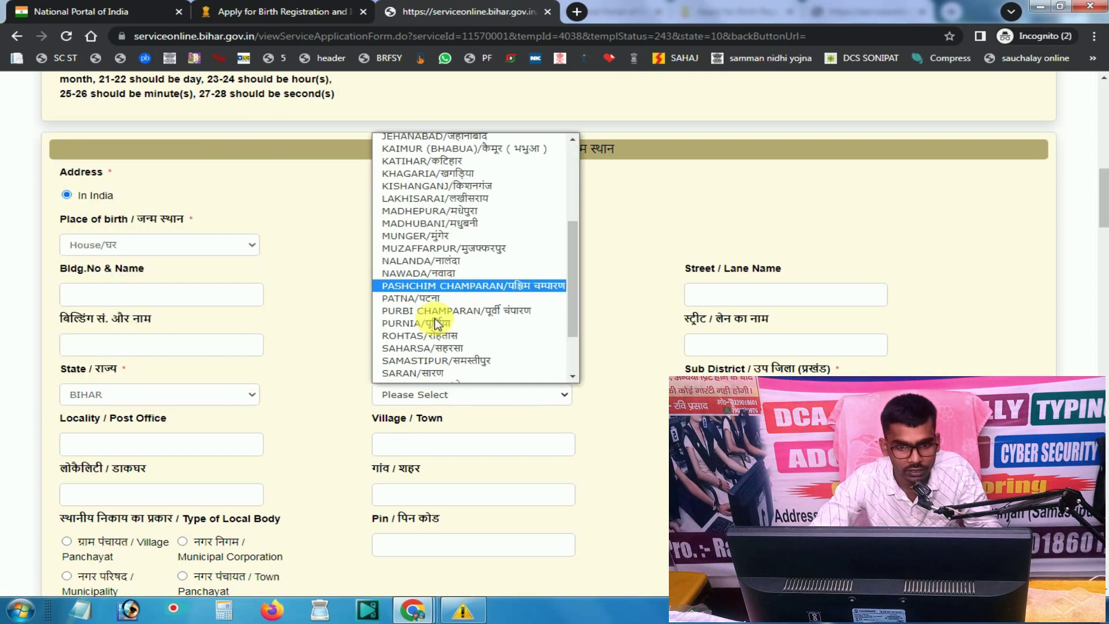
click(446, 290)
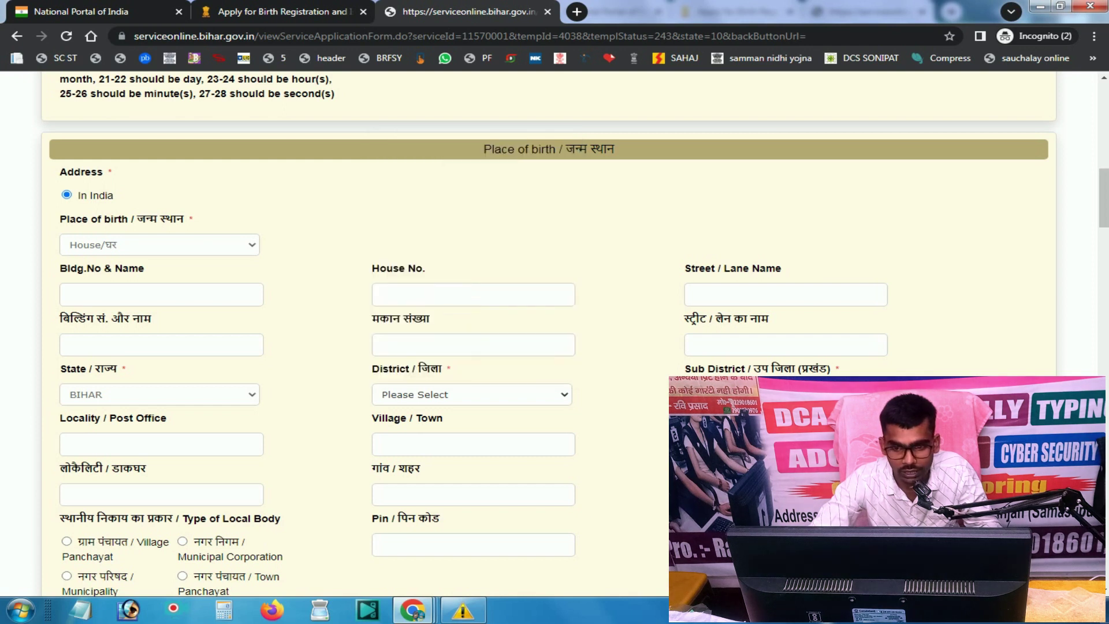
click(785, 395)
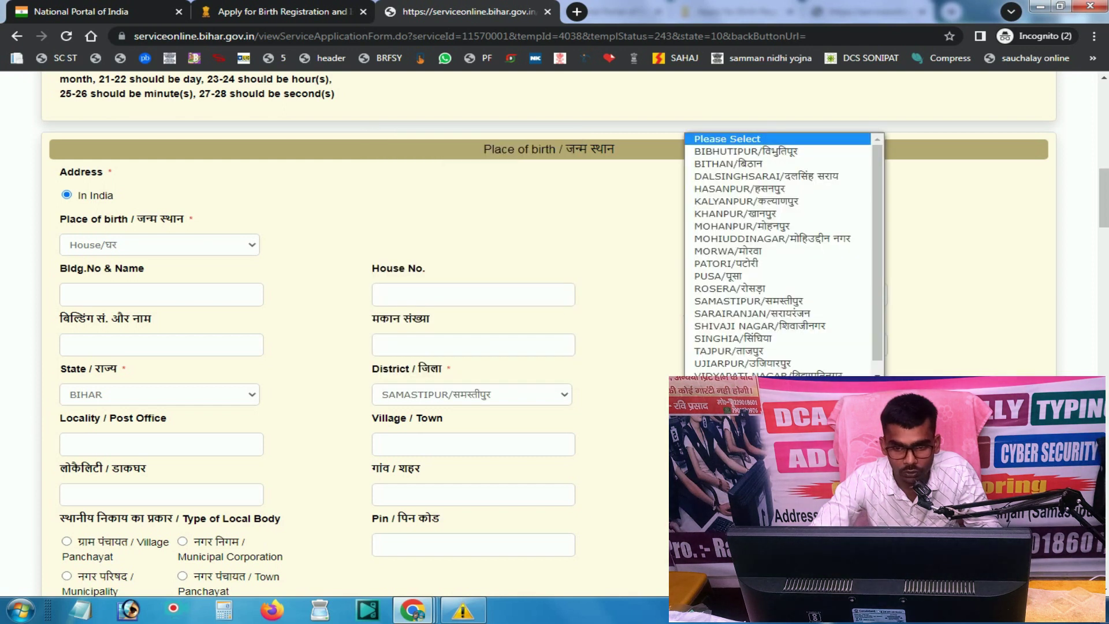
click(732, 314)
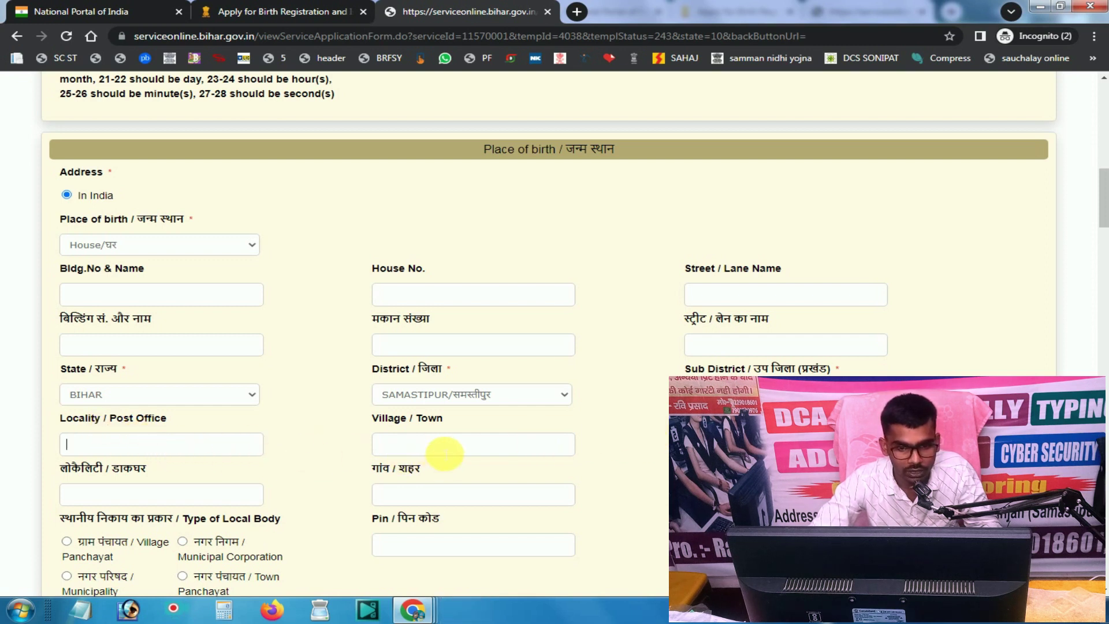
- Set the type of local body to Village Panchayat and choose DHARAMPUR/धर्मपुर as the panchayat, leaving the village and pin code empty
click(444, 450)
scroll(279, 465, down, 4)
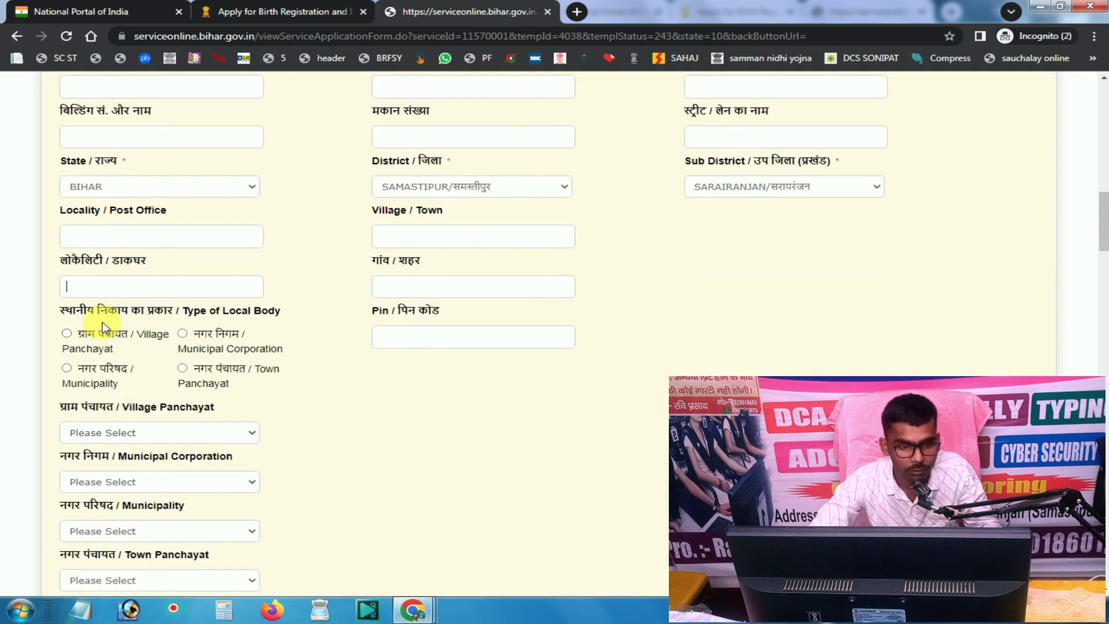
click(67, 335)
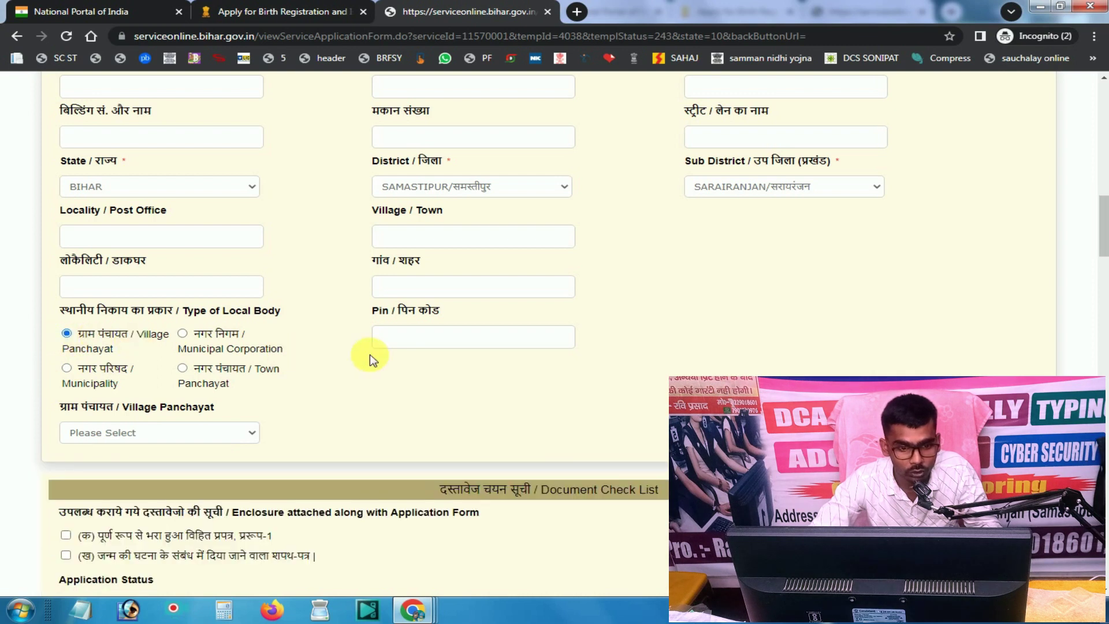
click(420, 340)
click(203, 433)
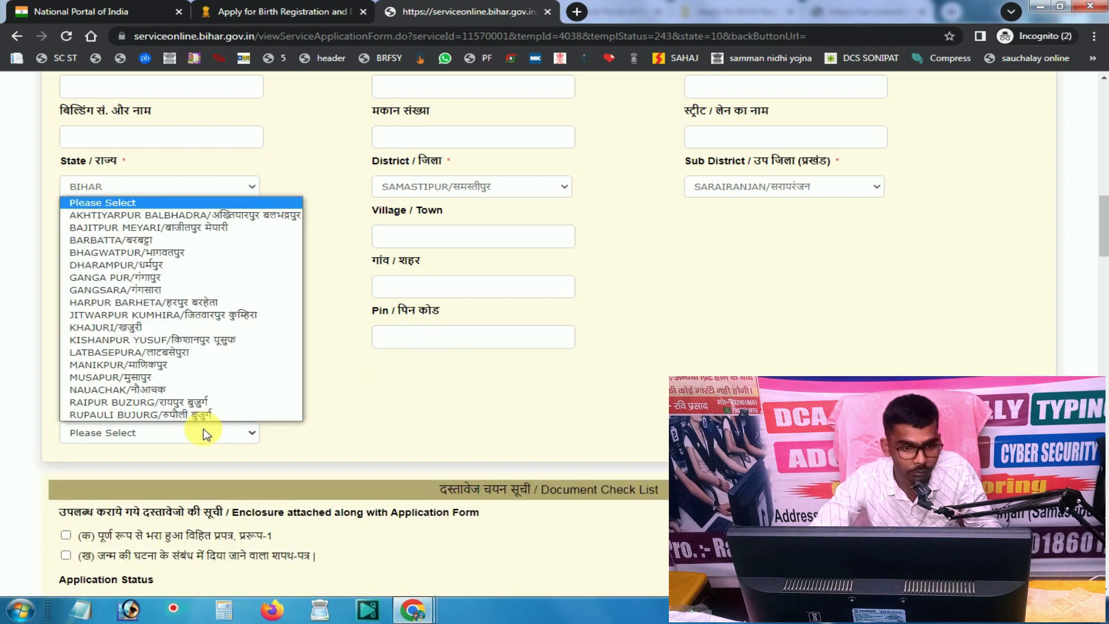
click(157, 266)
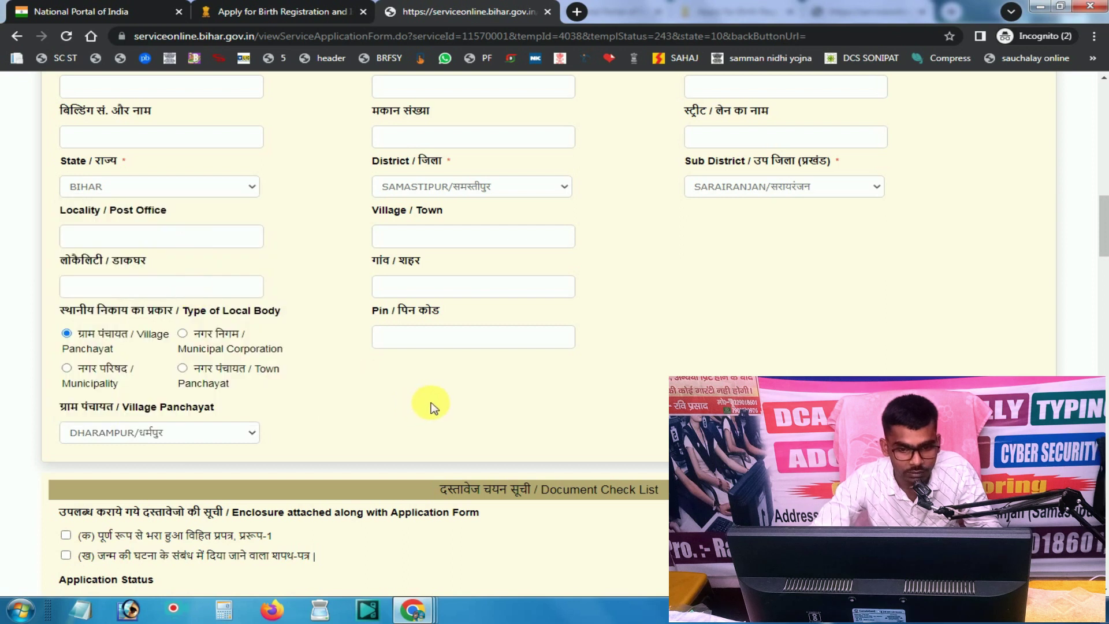
- Mark both enclosures in the Document Check List as attached and set Aadhaar Authentication to not verified
scroll(604, 364, down, 5)
scroll(619, 383, down, 1)
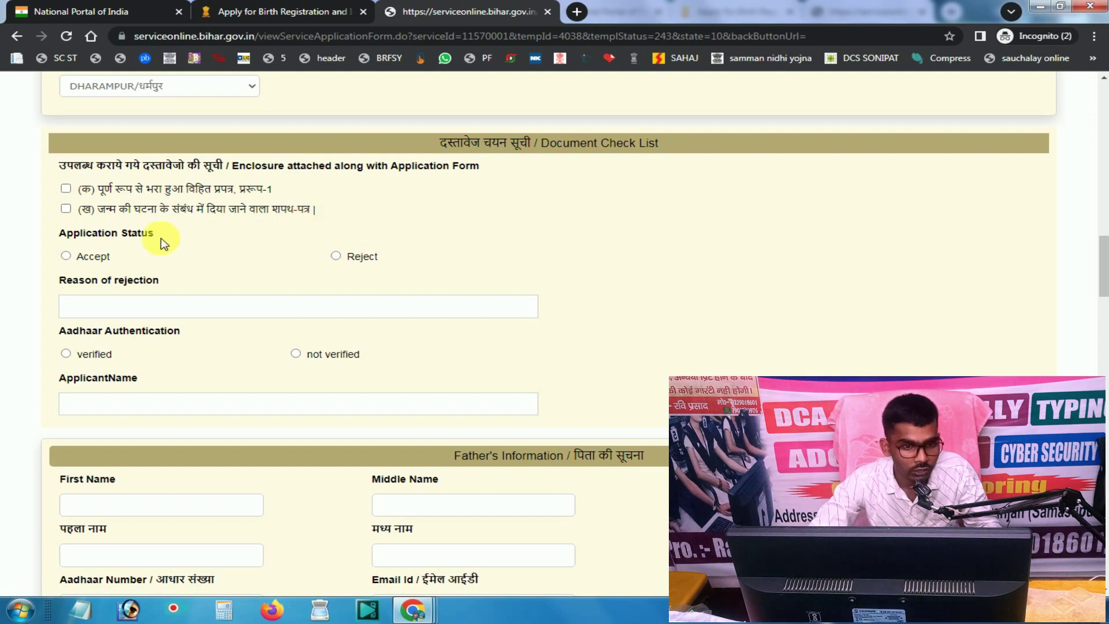
click(65, 191)
click(66, 210)
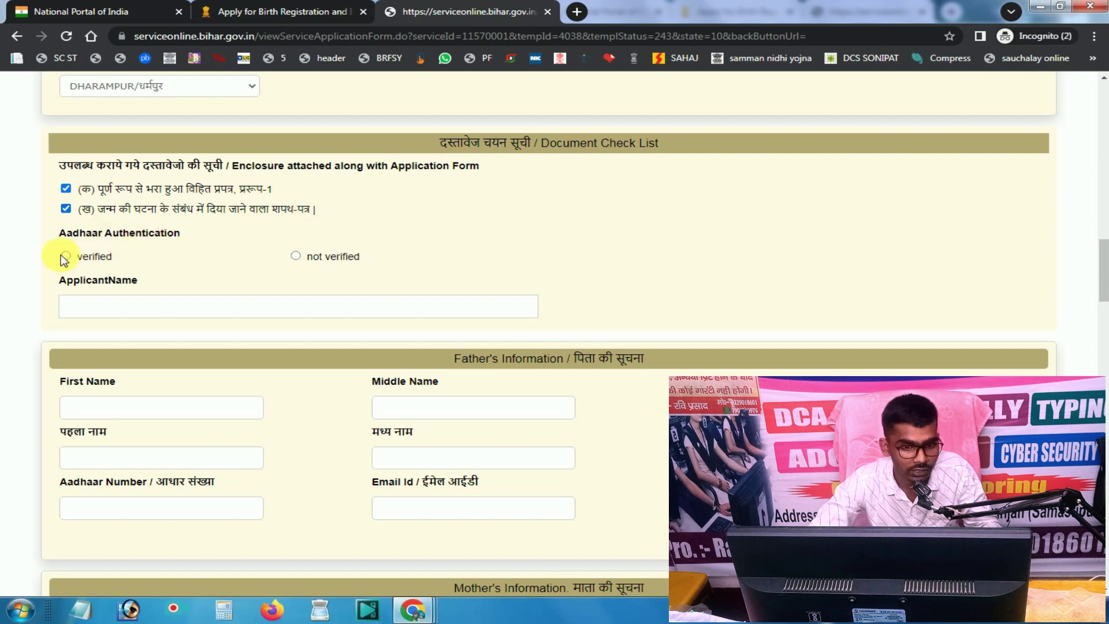
click(294, 256)
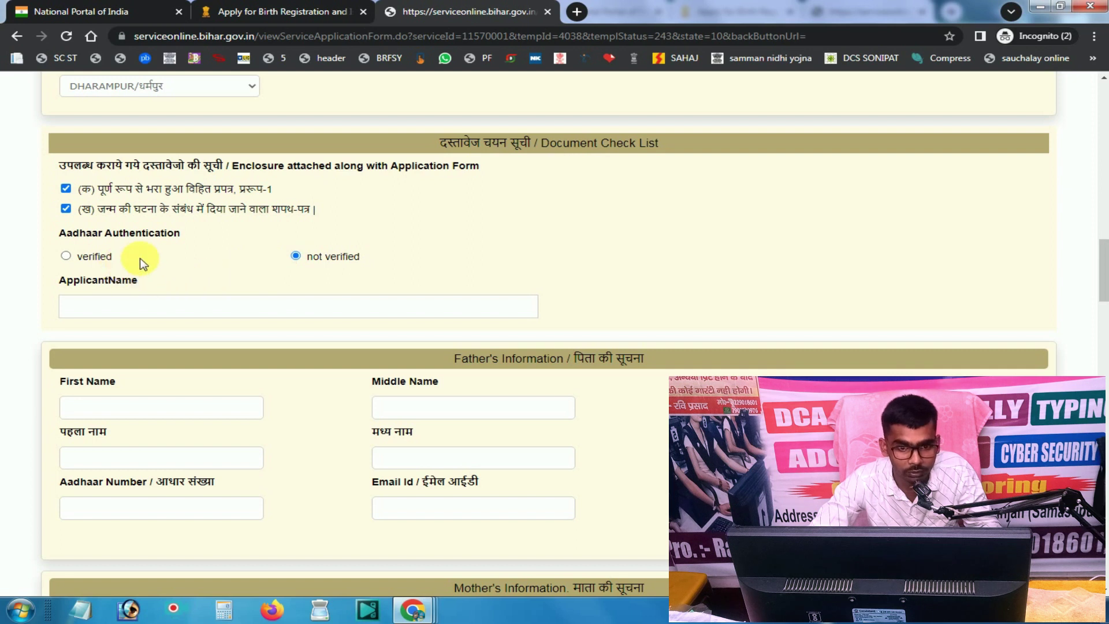
- Examine the applicant name field and the father's name, Aadhaar, email and mobile number fields without filling them
scroll(305, 286, down, 1)
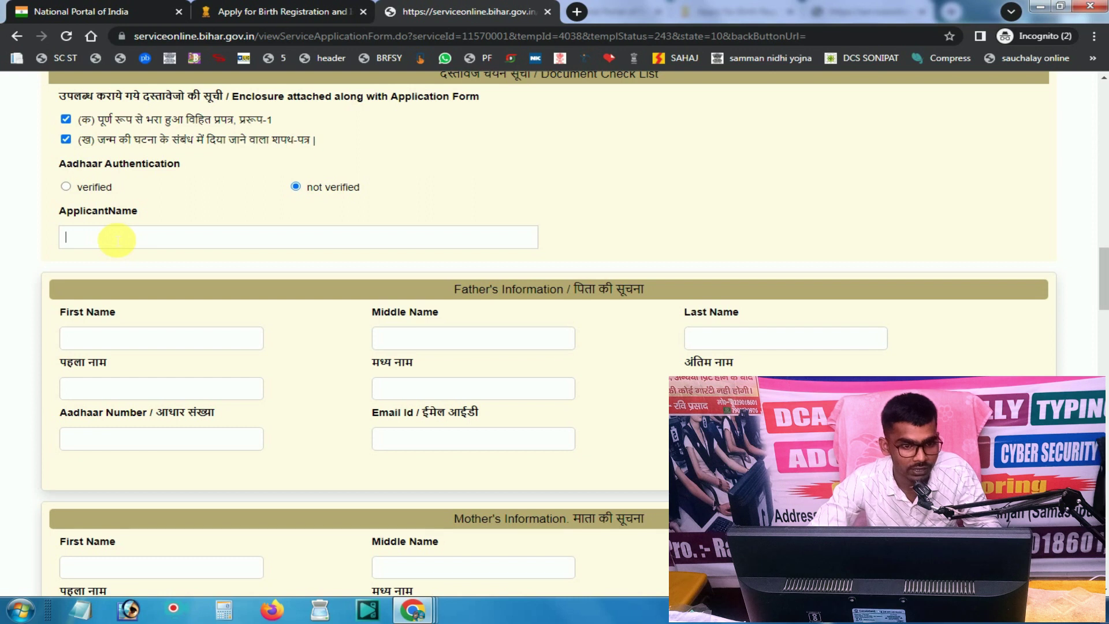
click(122, 239)
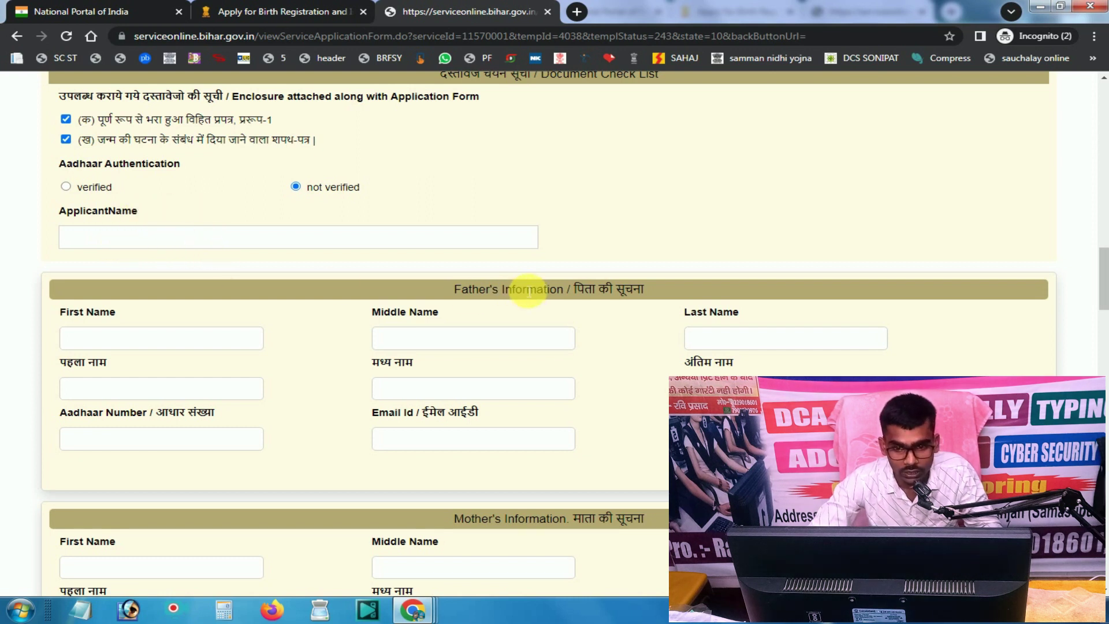
drag(643, 289, 579, 299)
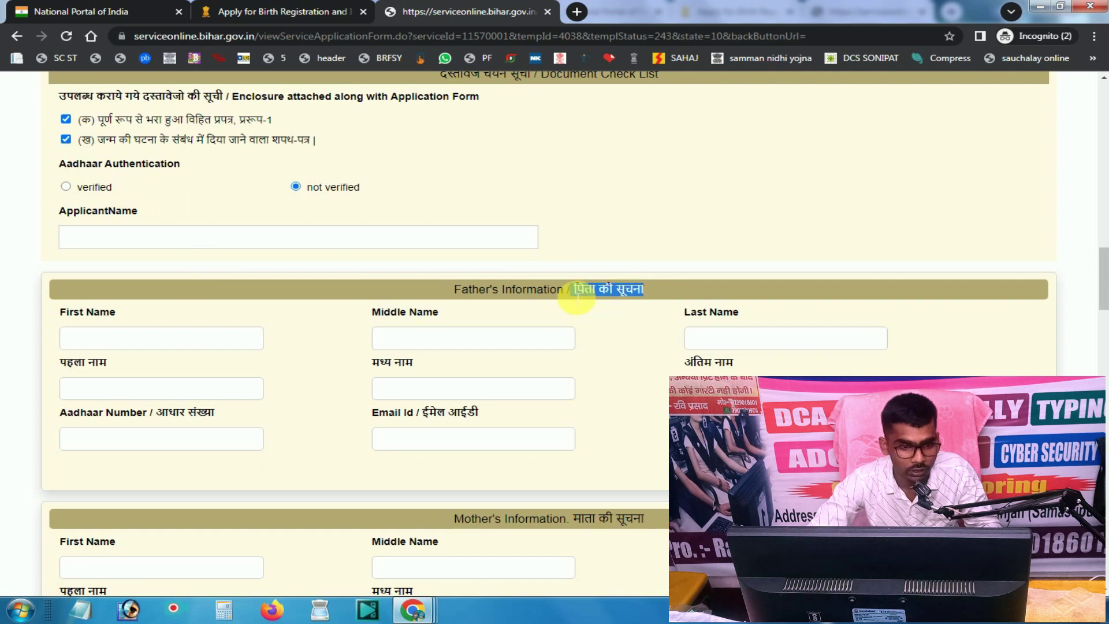
click(578, 294)
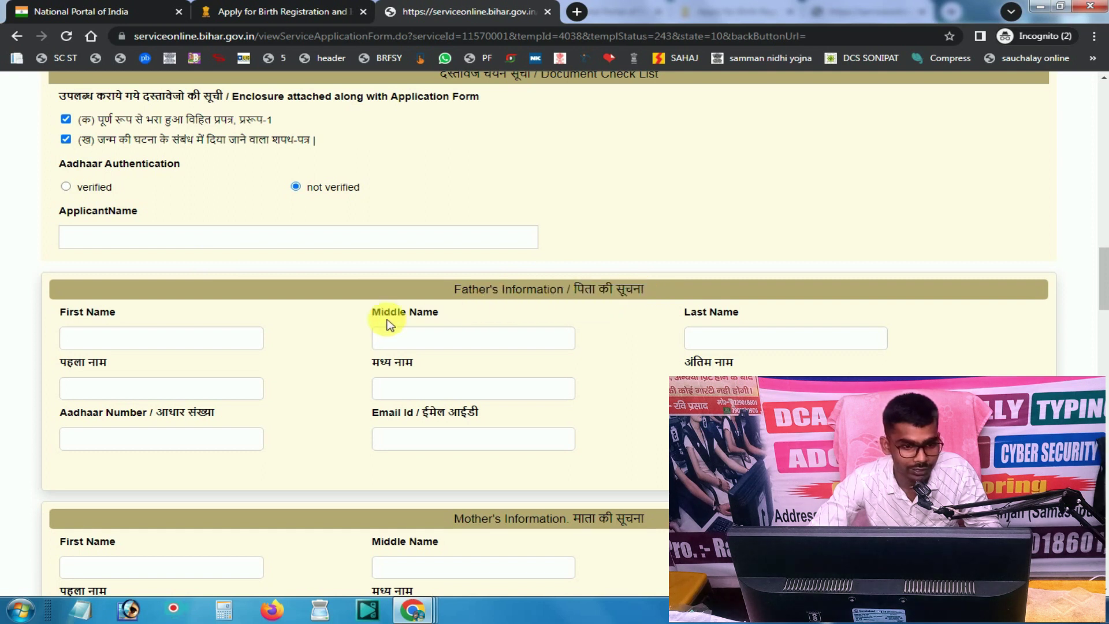
click(125, 343)
click(421, 340)
click(749, 340)
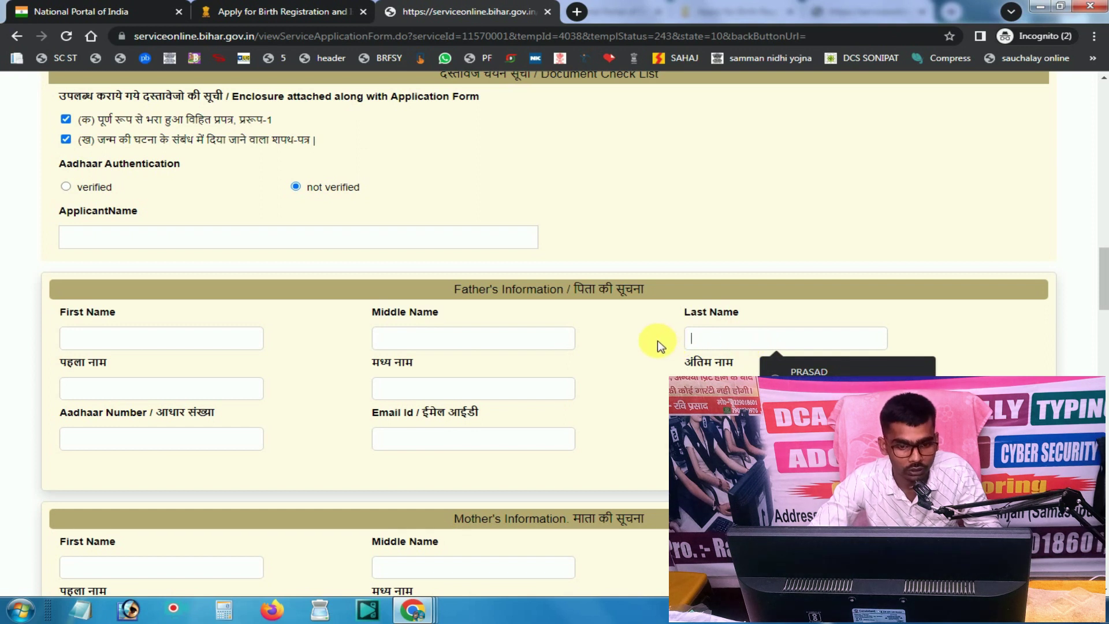
click(637, 341)
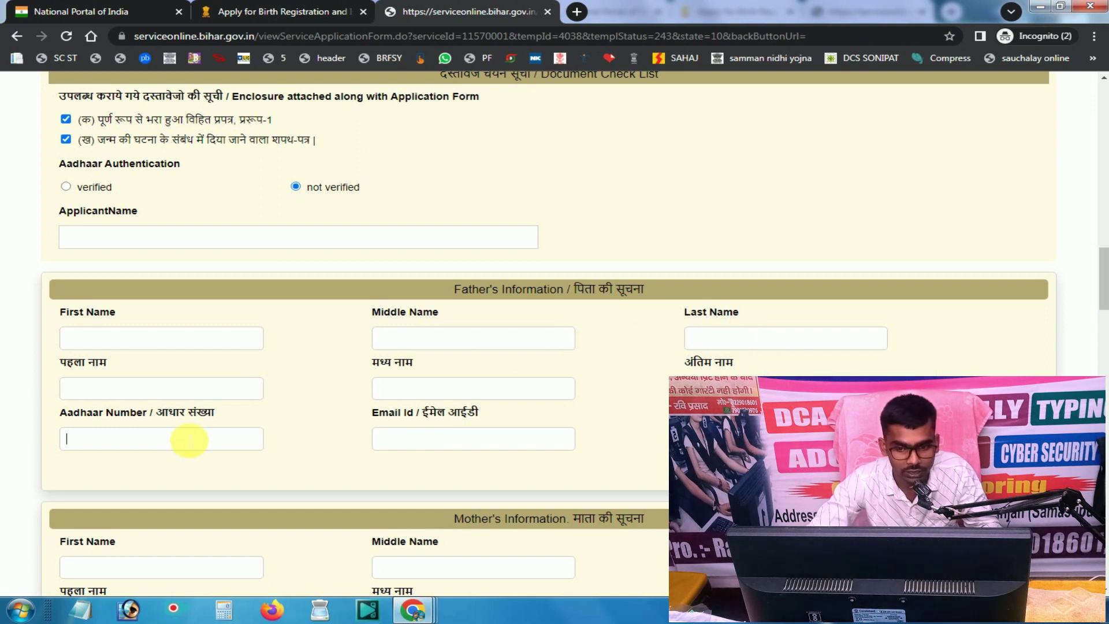
click(419, 439)
click(739, 438)
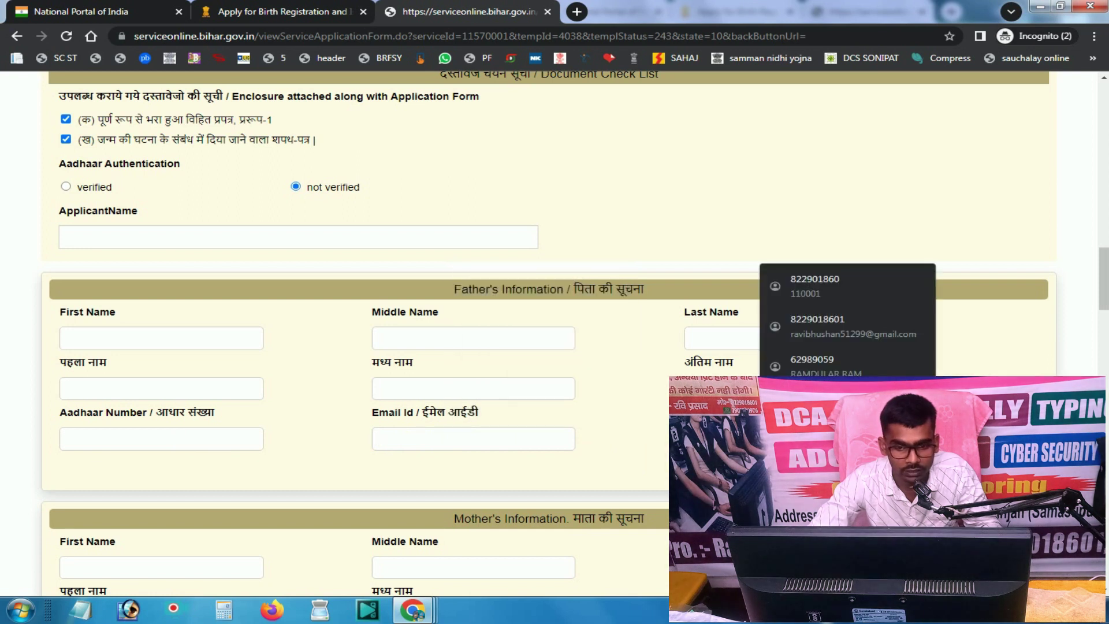
click(544, 440)
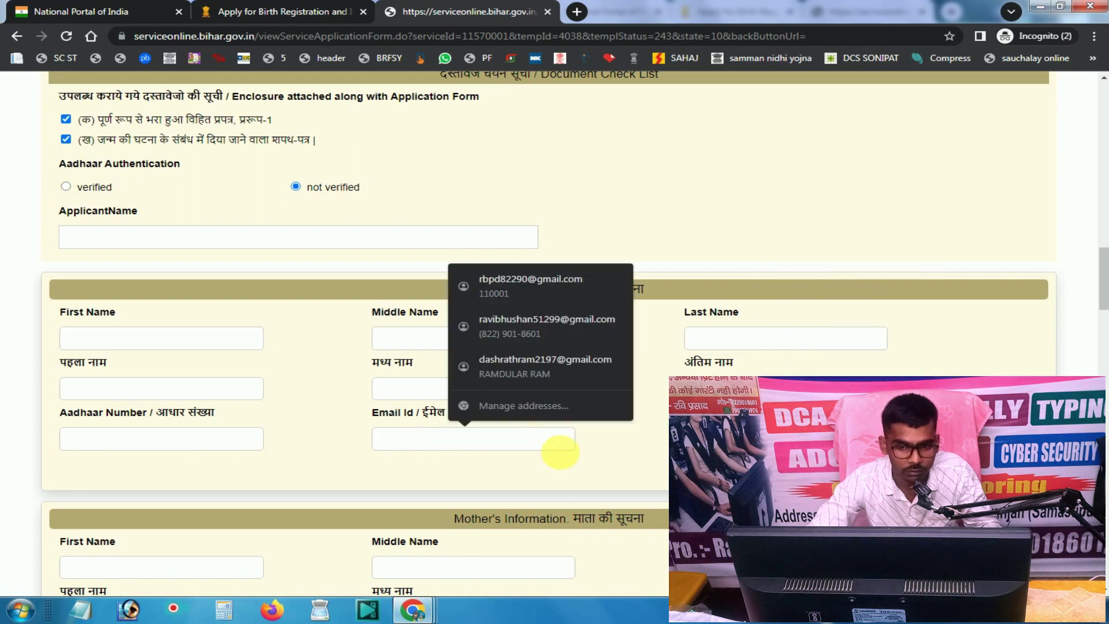
click(578, 452)
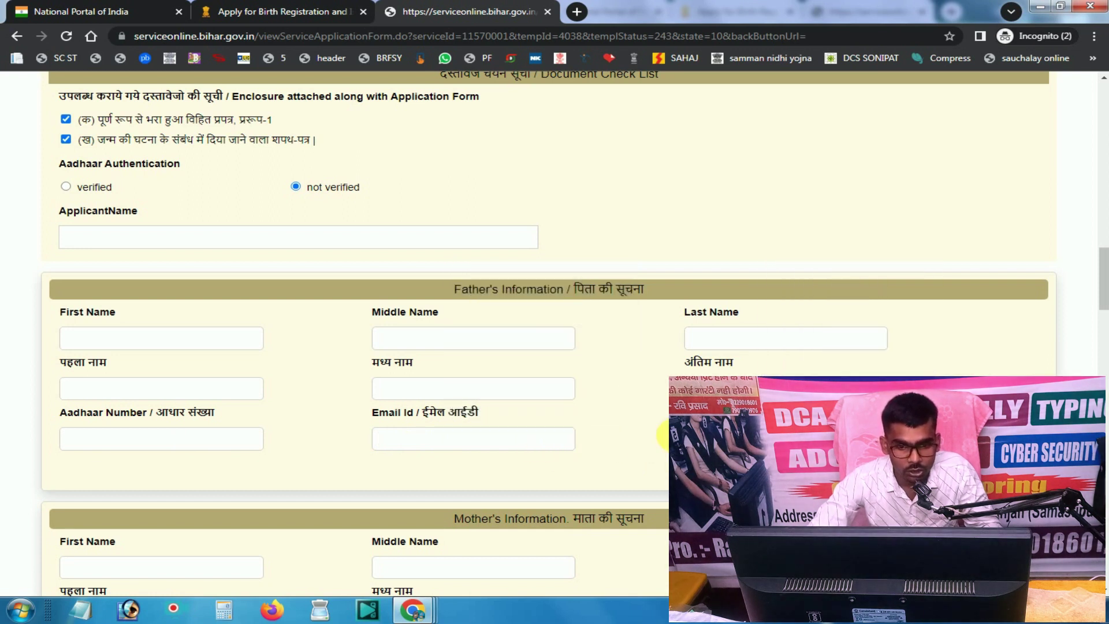
- Review the mother's information, the parents' address at birth, their permanent address and the informant's information sections without filling them
scroll(662, 436, down, 3)
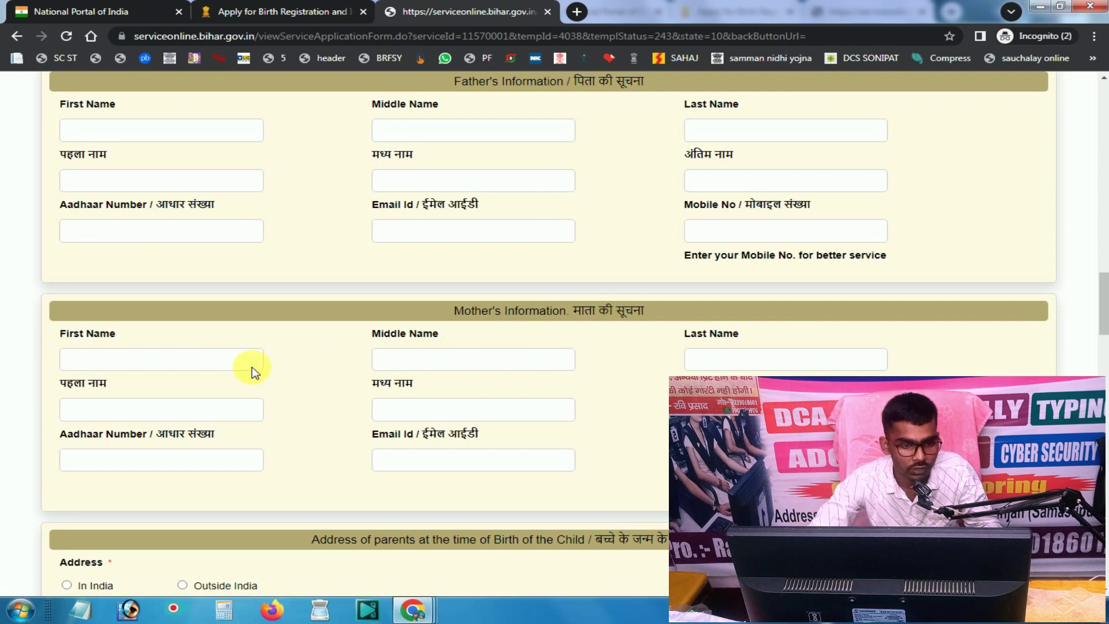
click(163, 363)
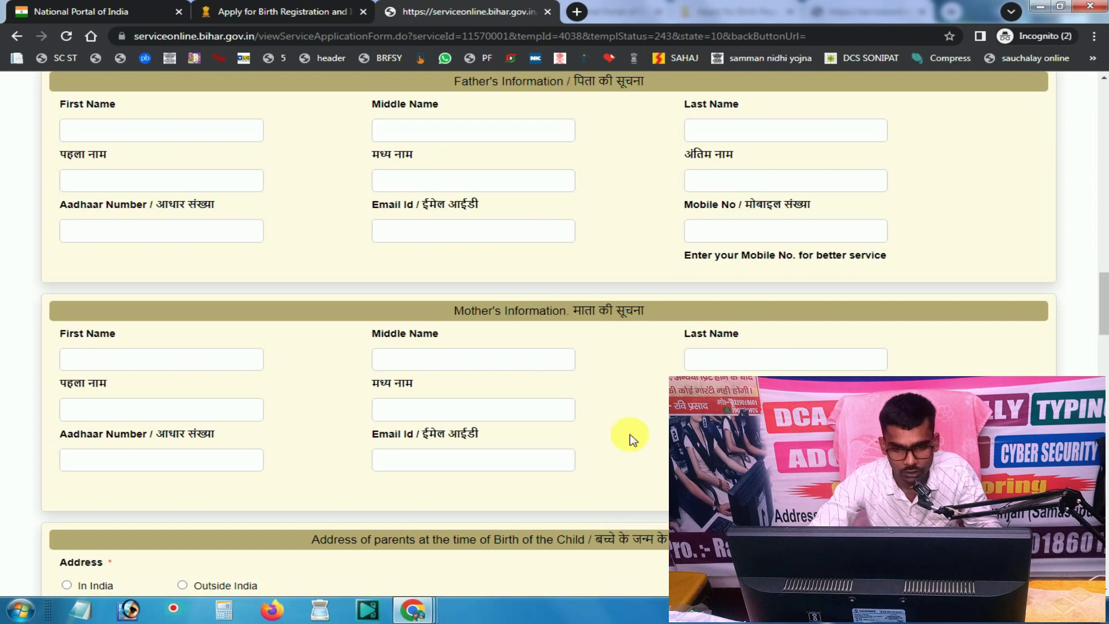
scroll(630, 434, down, 3)
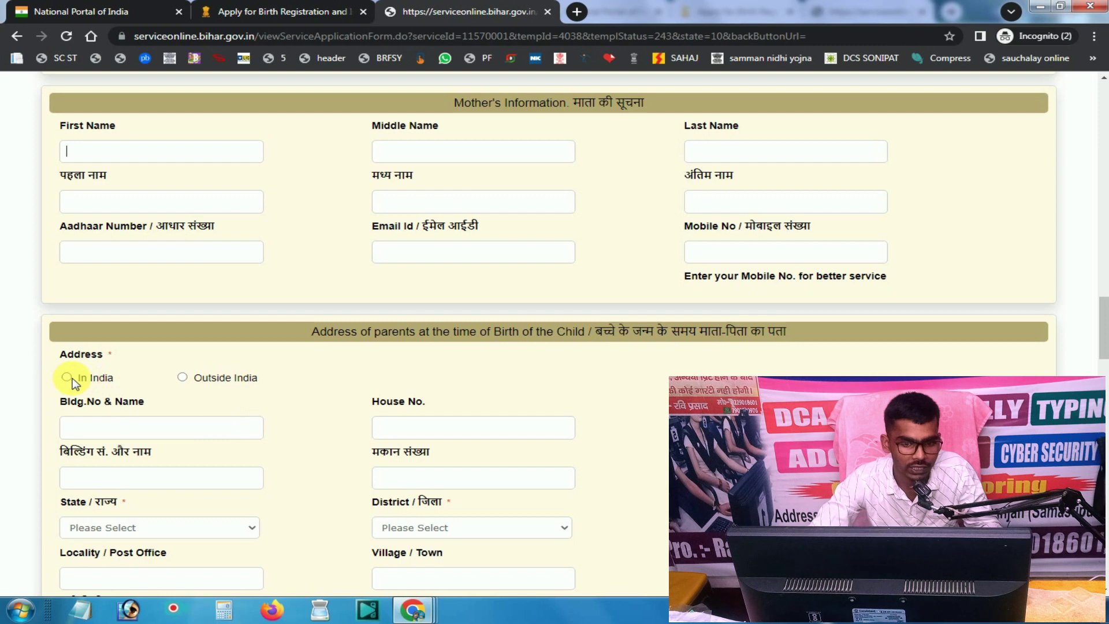
scroll(302, 442, down, 3)
scroll(305, 449, down, 1)
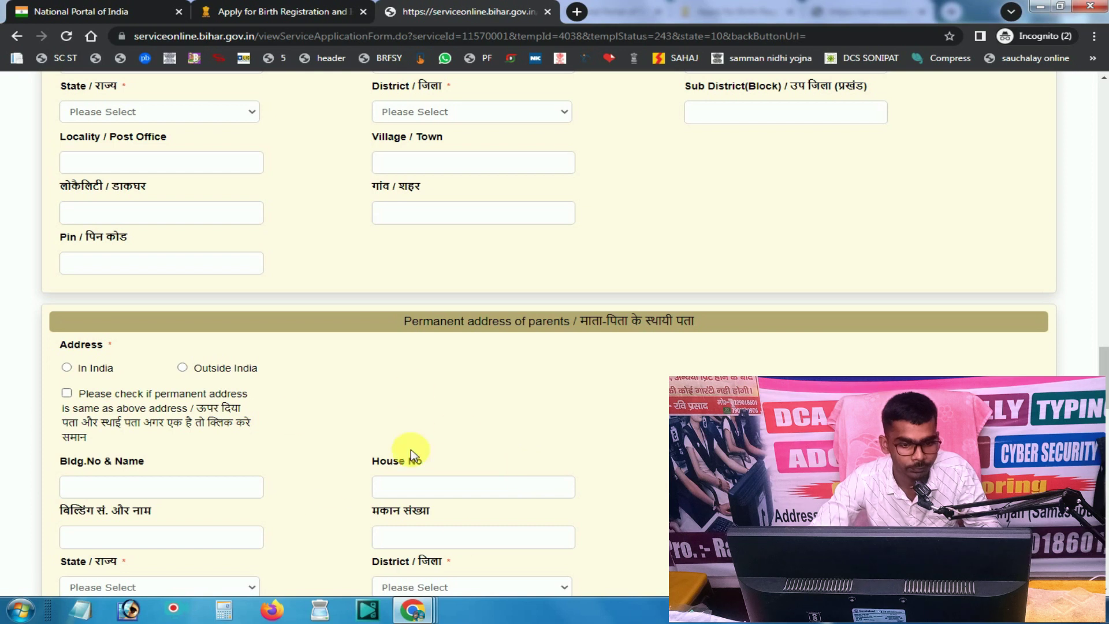
scroll(238, 433, down, 5)
scroll(333, 423, down, 5)
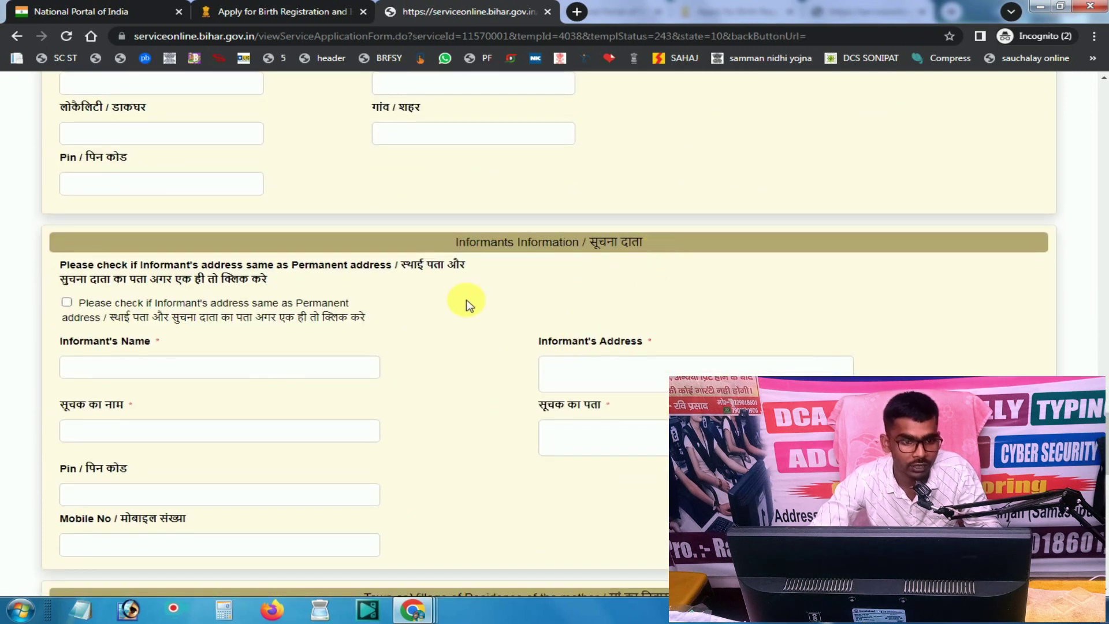
- Mark the informant's address as the same as the permanent address, leaving the informant's name and mobile number empty
scroll(375, 309, down, 1)
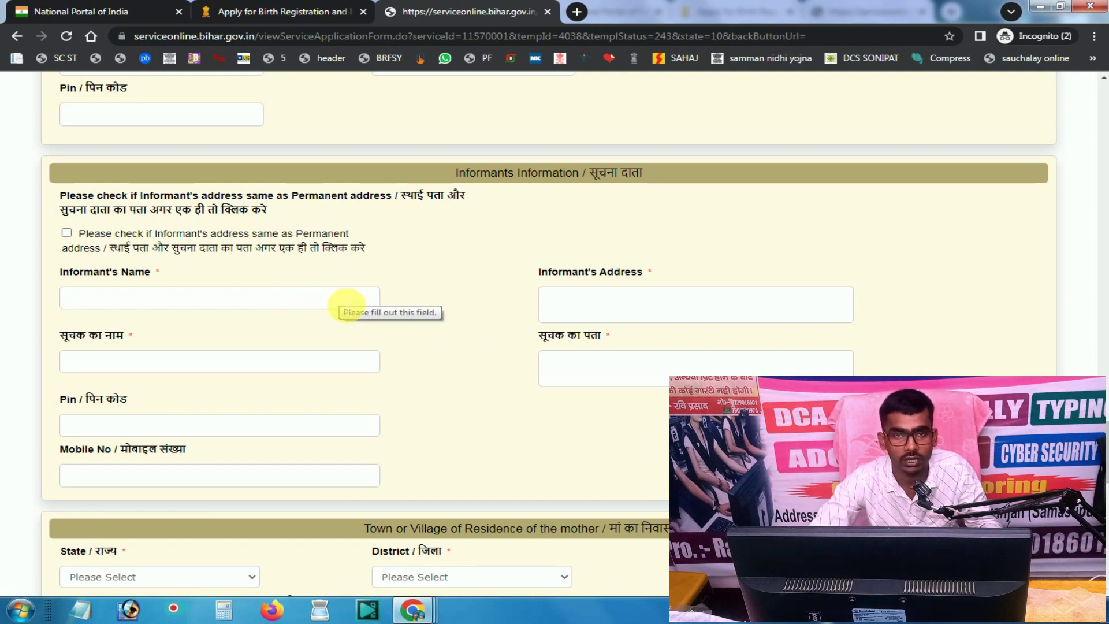
click(67, 233)
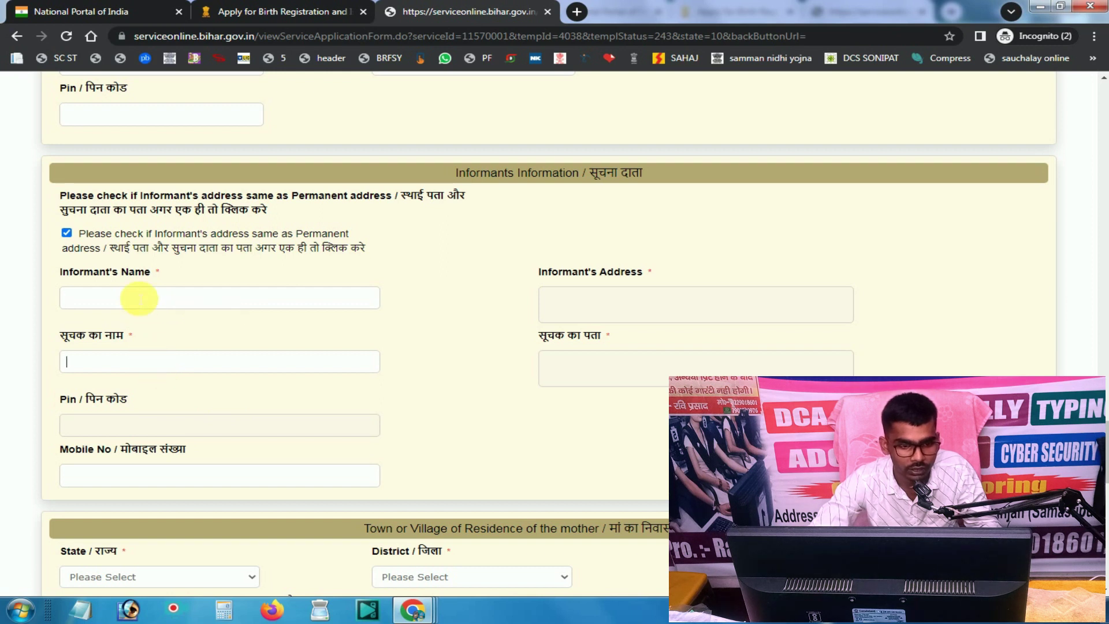
click(174, 477)
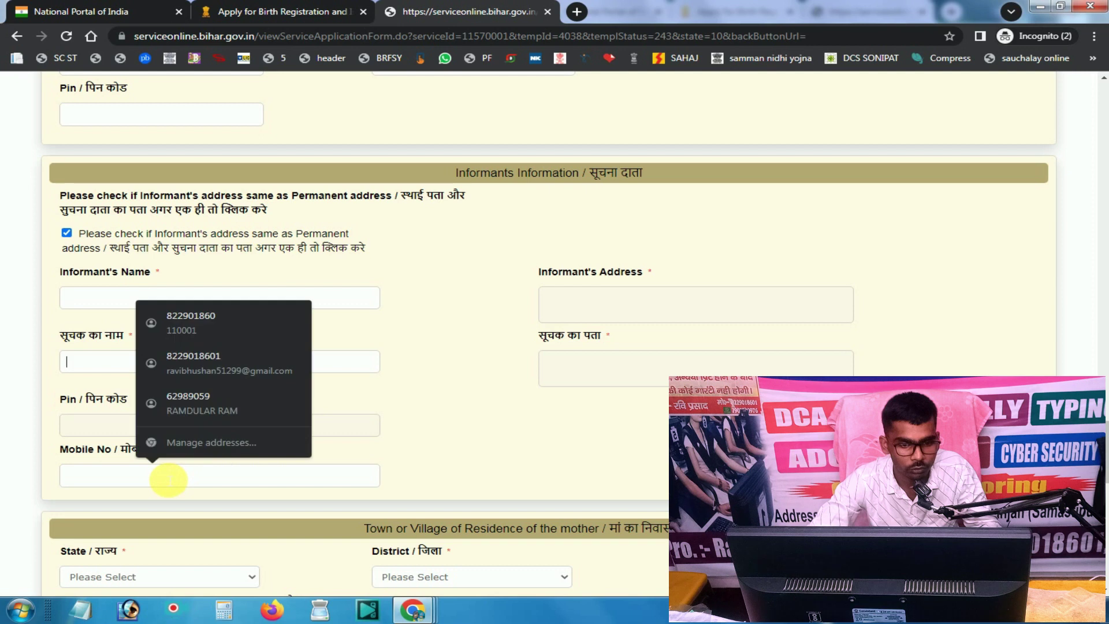
click(441, 480)
- Review the mother's residence section and the family religion, parents' education level and occupation choices without selecting any
scroll(442, 478, down, 1)
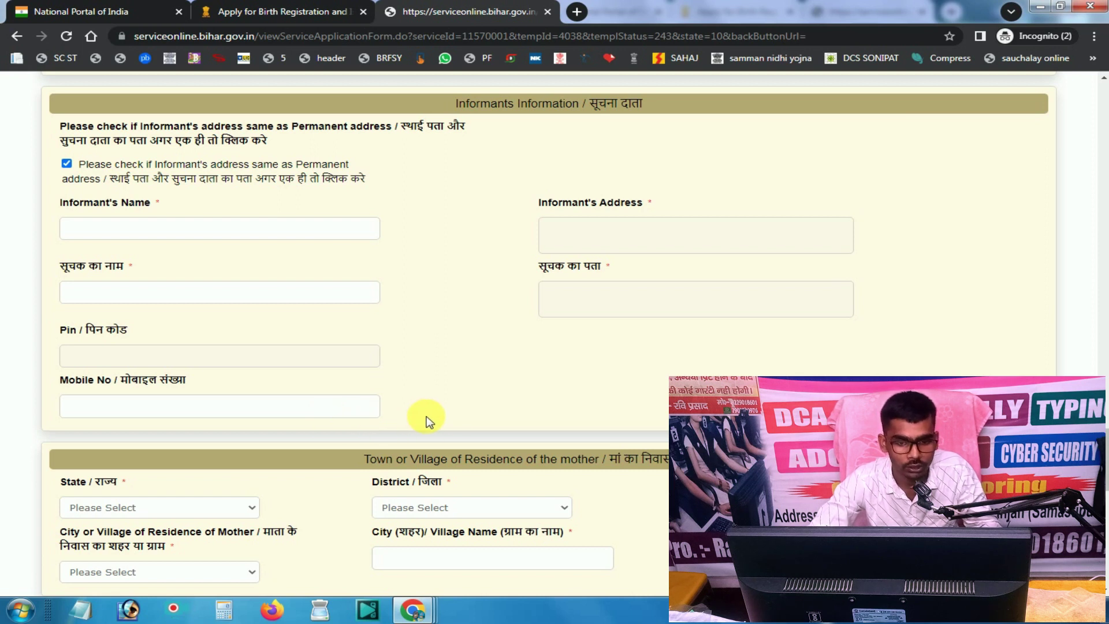
scroll(427, 420, down, 1)
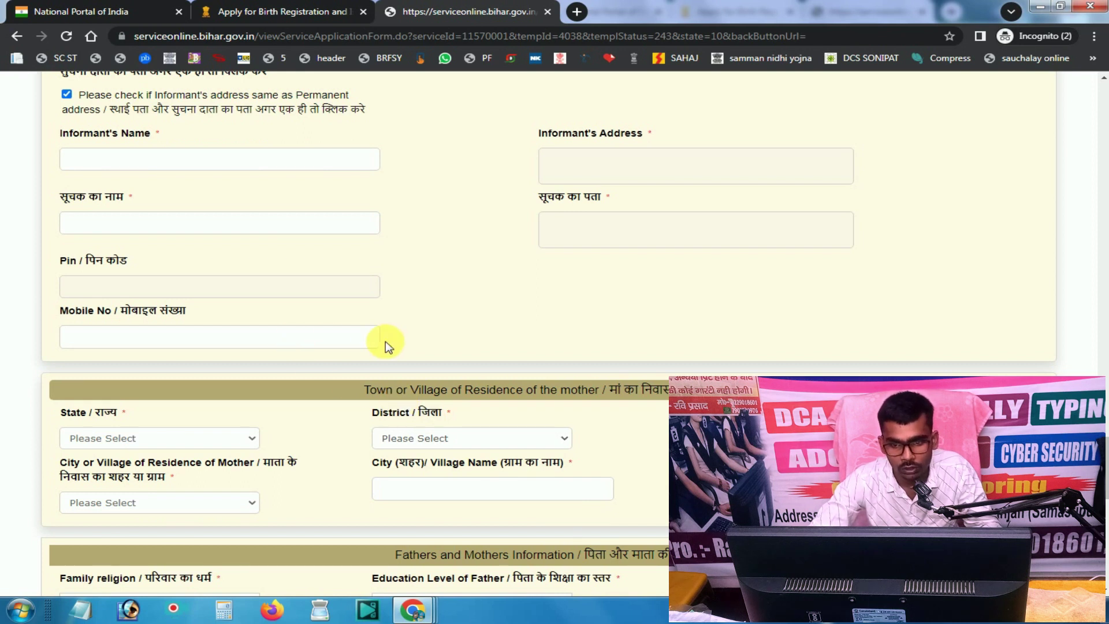
scroll(560, 326, down, 2)
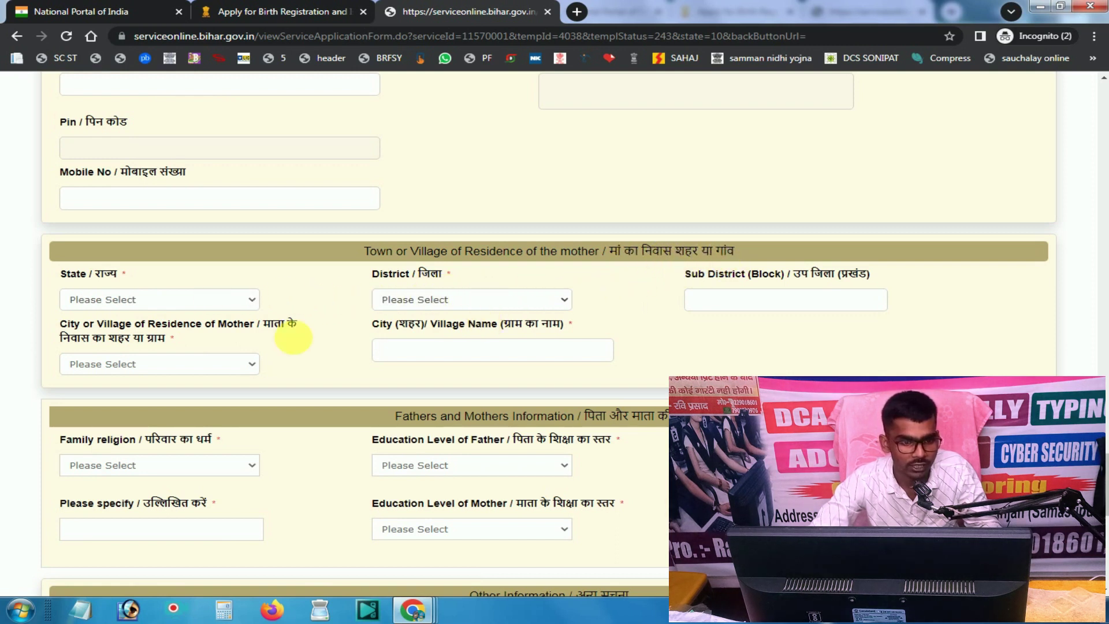
scroll(283, 397, down, 2)
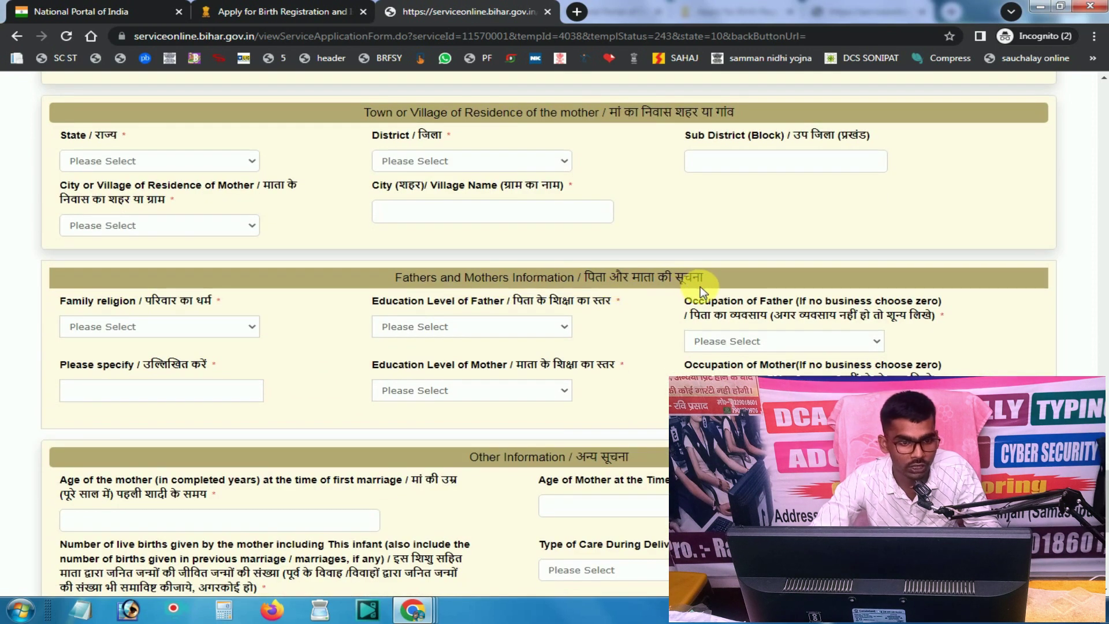
click(206, 326)
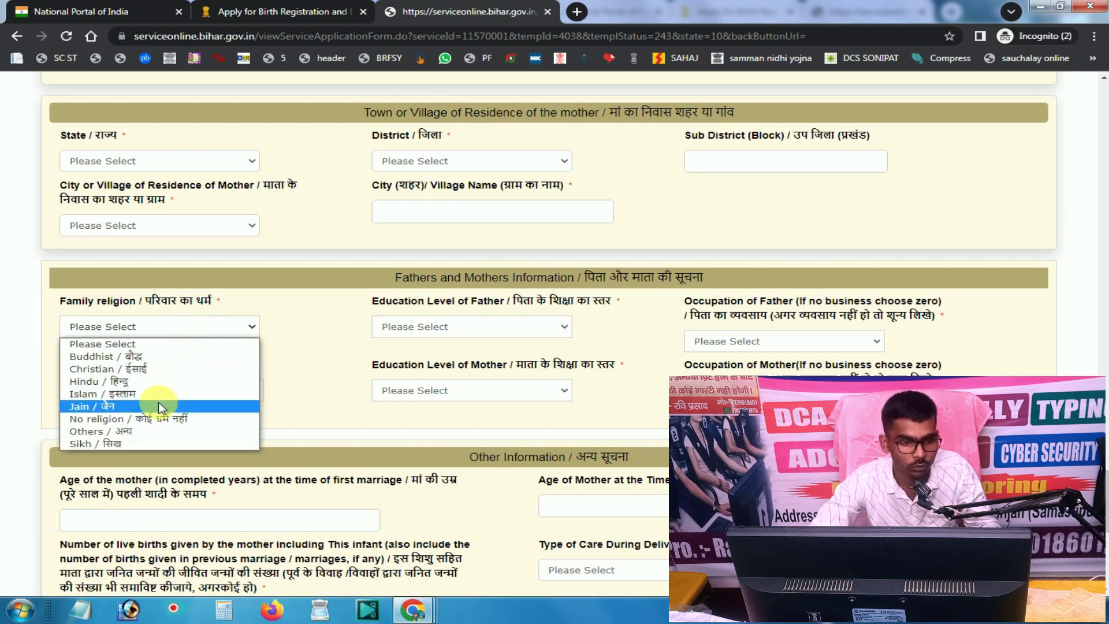
click(319, 349)
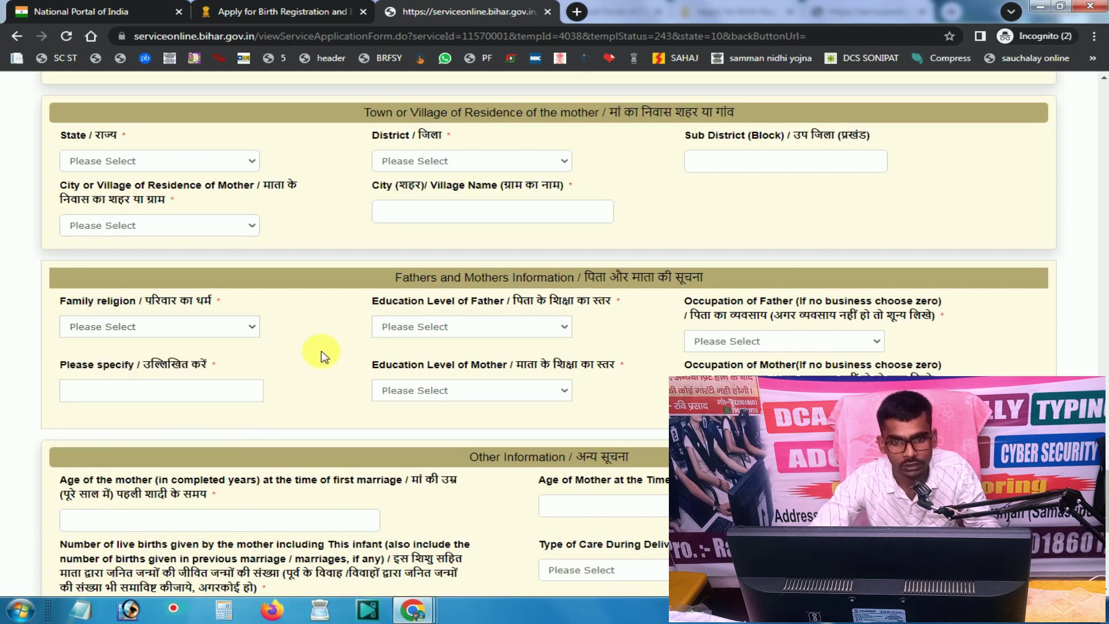
click(545, 326)
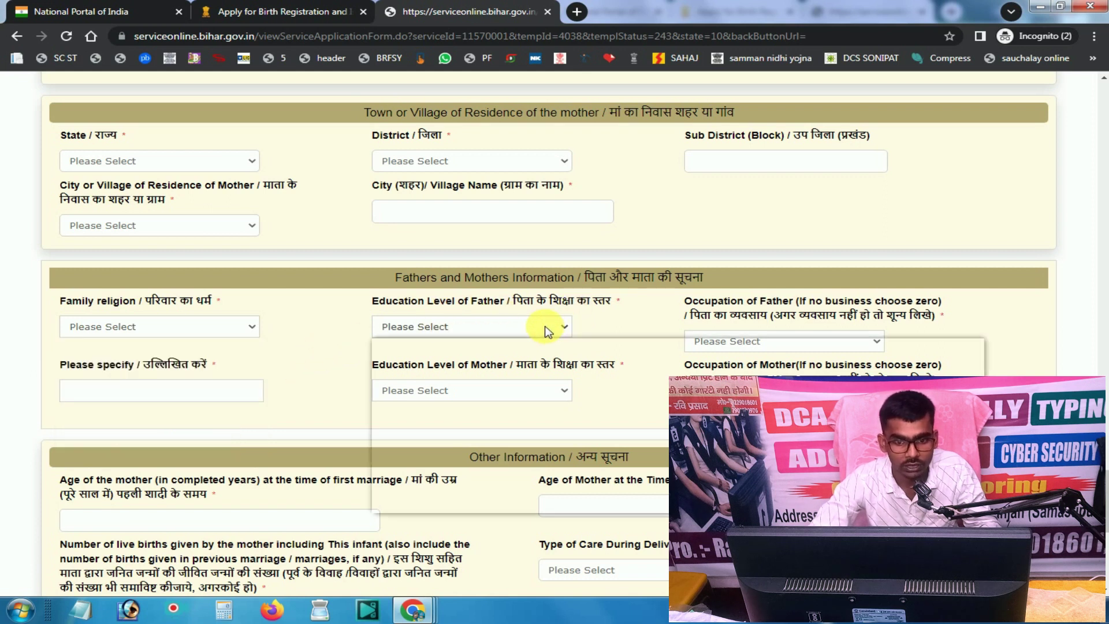
click(661, 319)
click(786, 338)
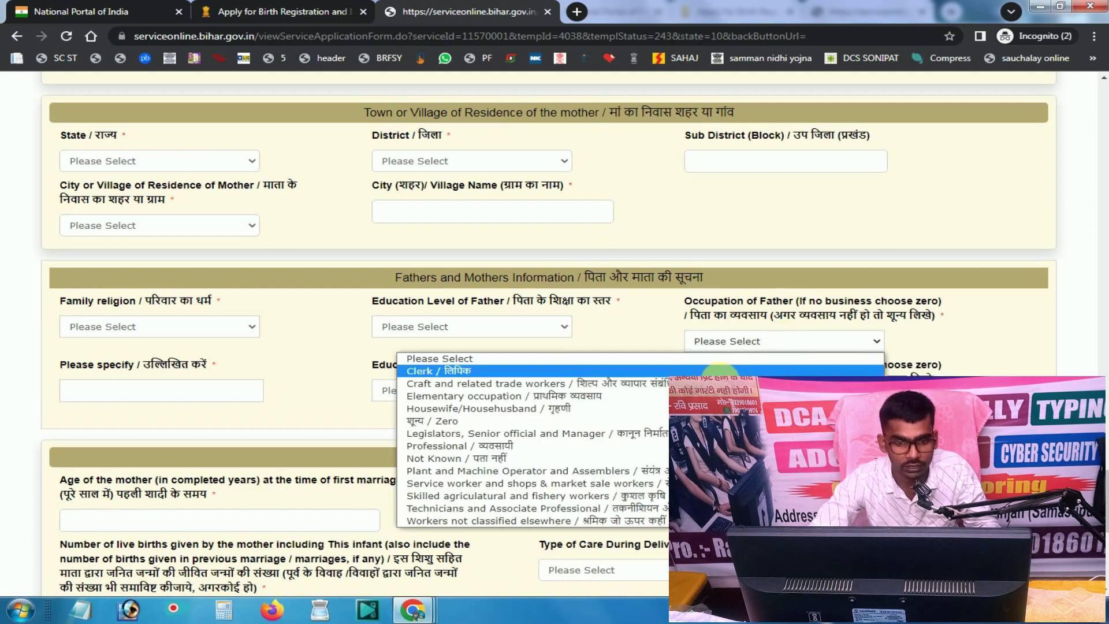
click(594, 327)
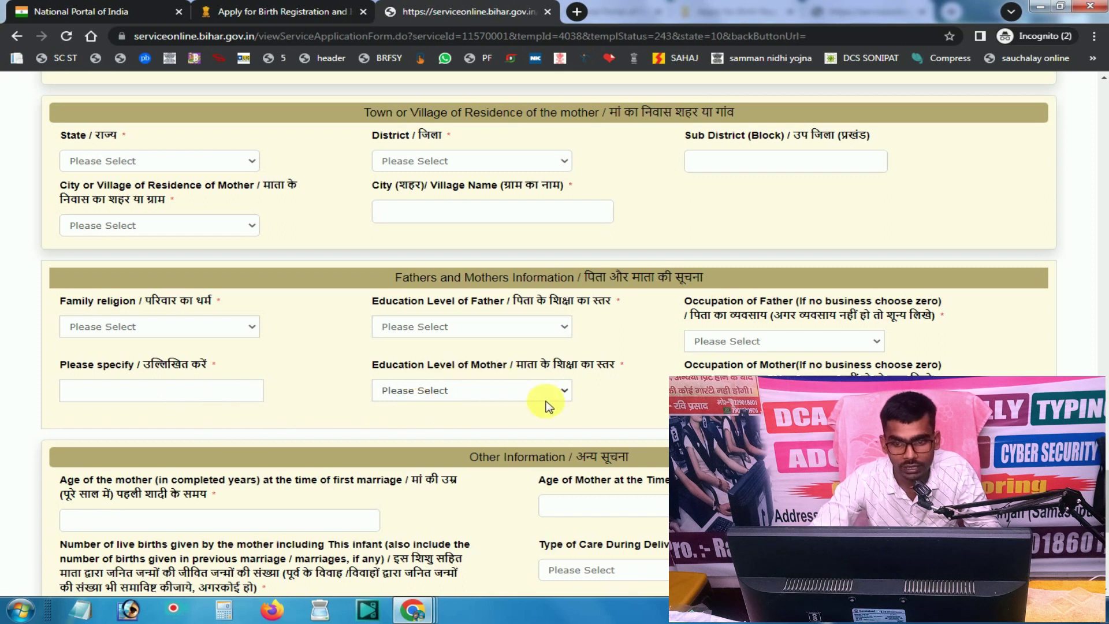
click(785, 405)
click(640, 376)
- Examine the Other Information section, including the choices for type of care during delivery and method of delivery, without selecting any
scroll(640, 376, down, 1)
scroll(639, 377, down, 5)
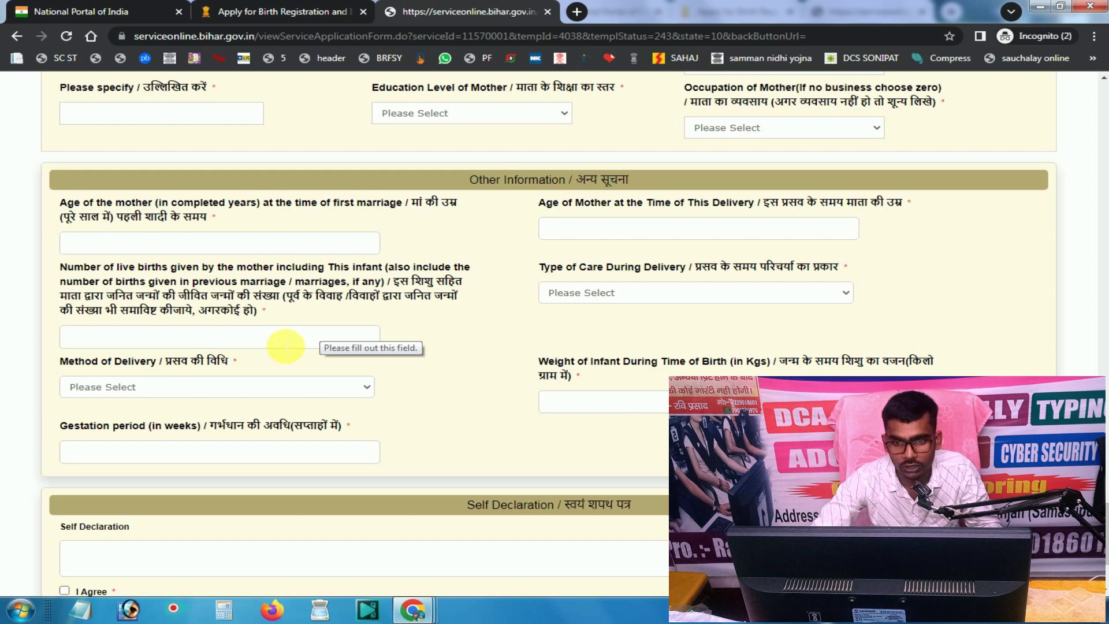
click(637, 296)
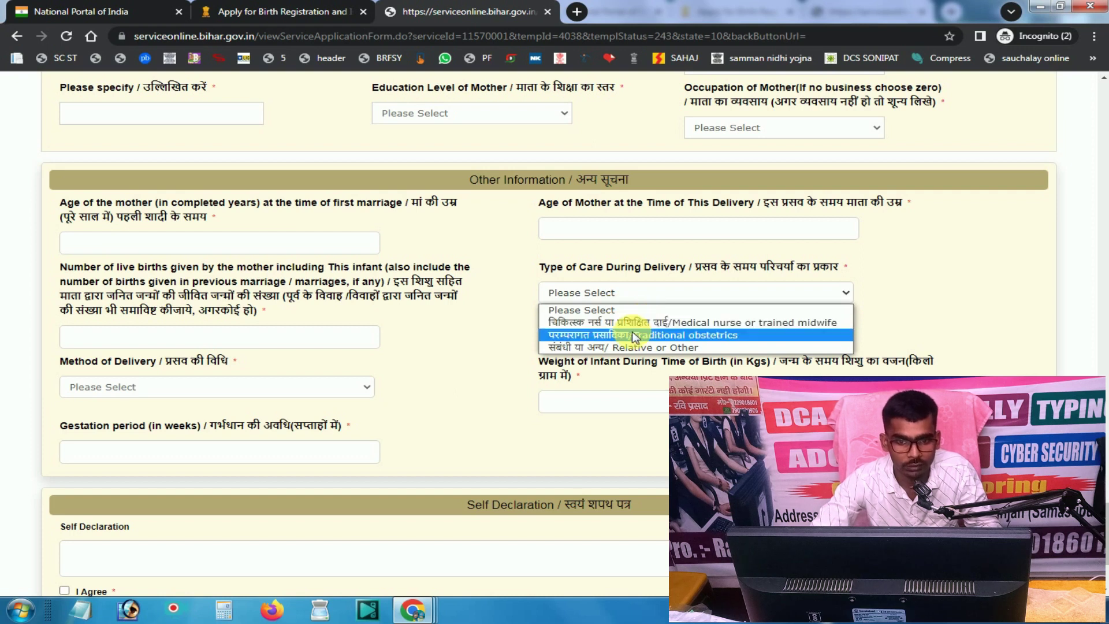
click(498, 342)
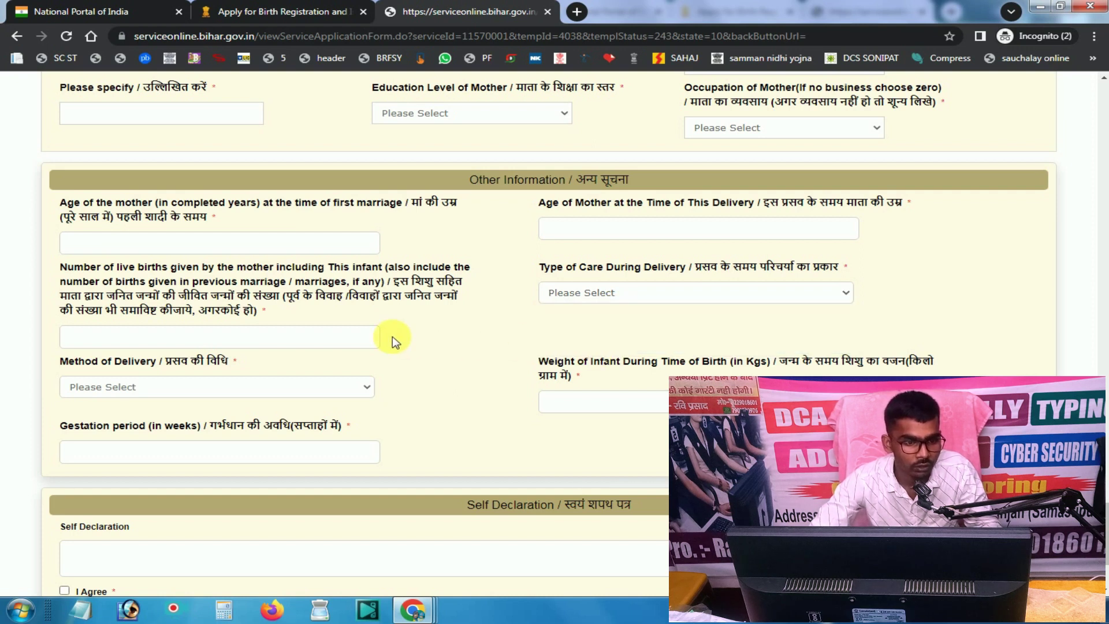
scroll(123, 374, down, 2)
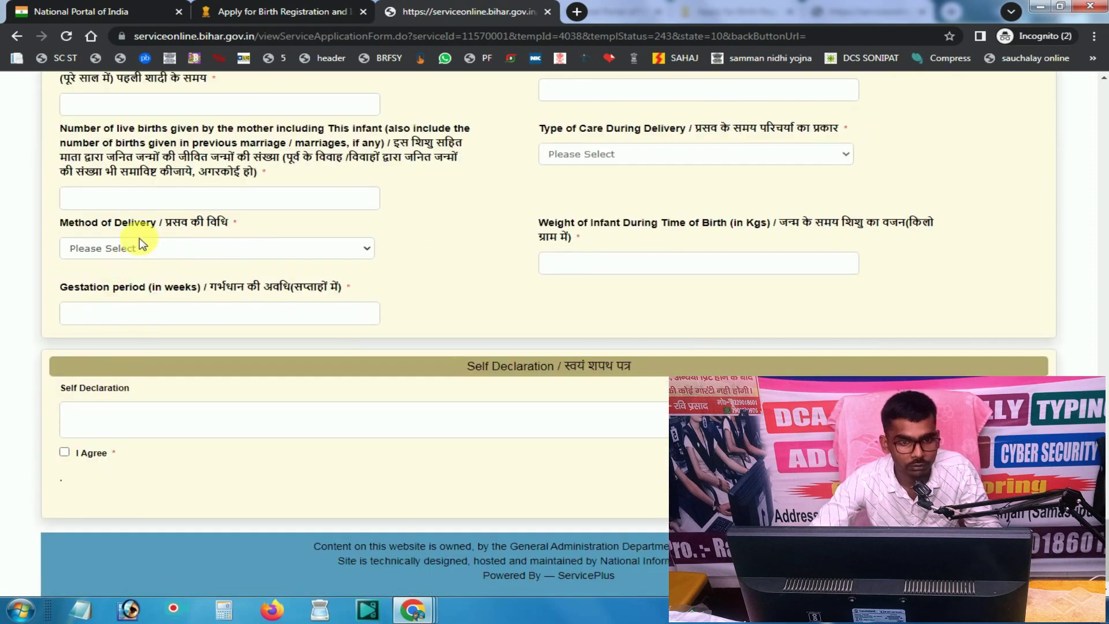
click(280, 252)
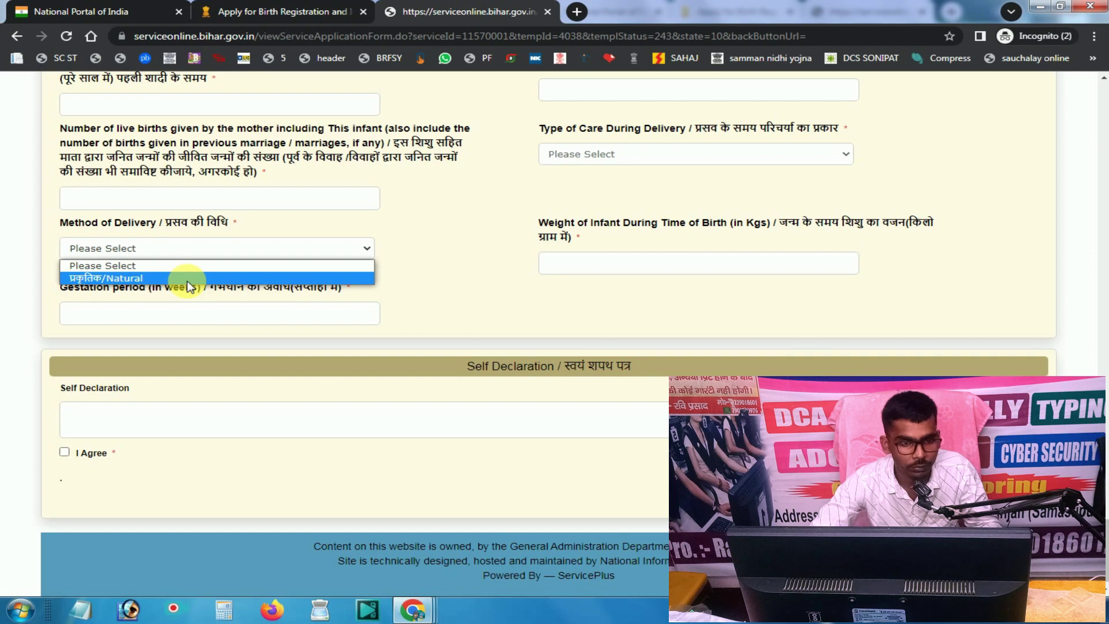
click(485, 262)
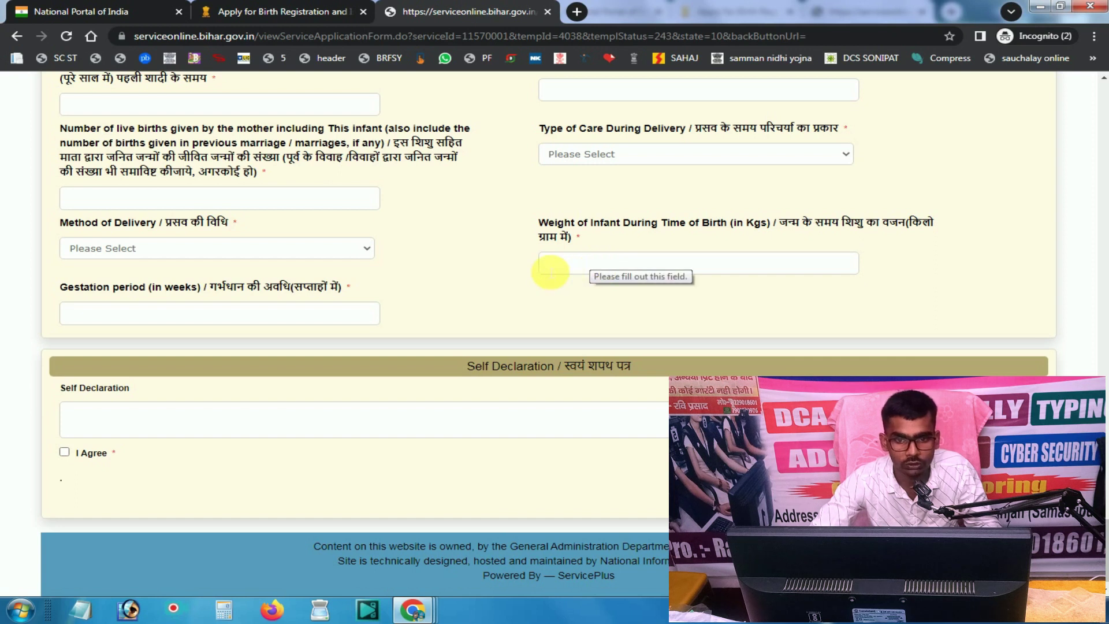
- Enter 1.5kg as the infant's weight at birth, leave the gestation period empty and agree to the self declaration
click(586, 268)
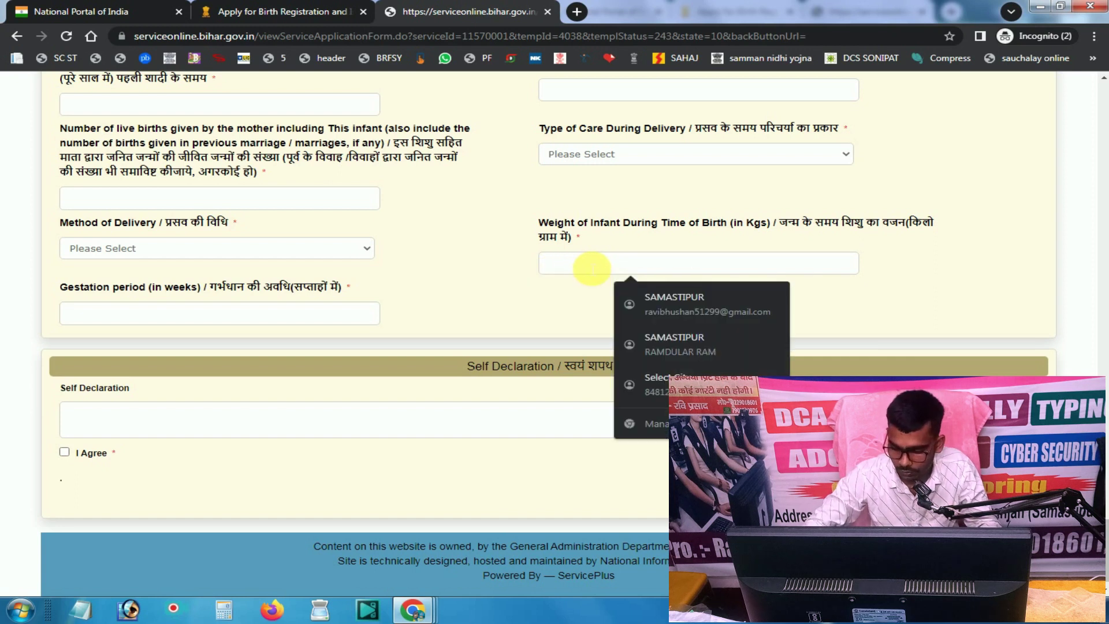
text(1.5kg)
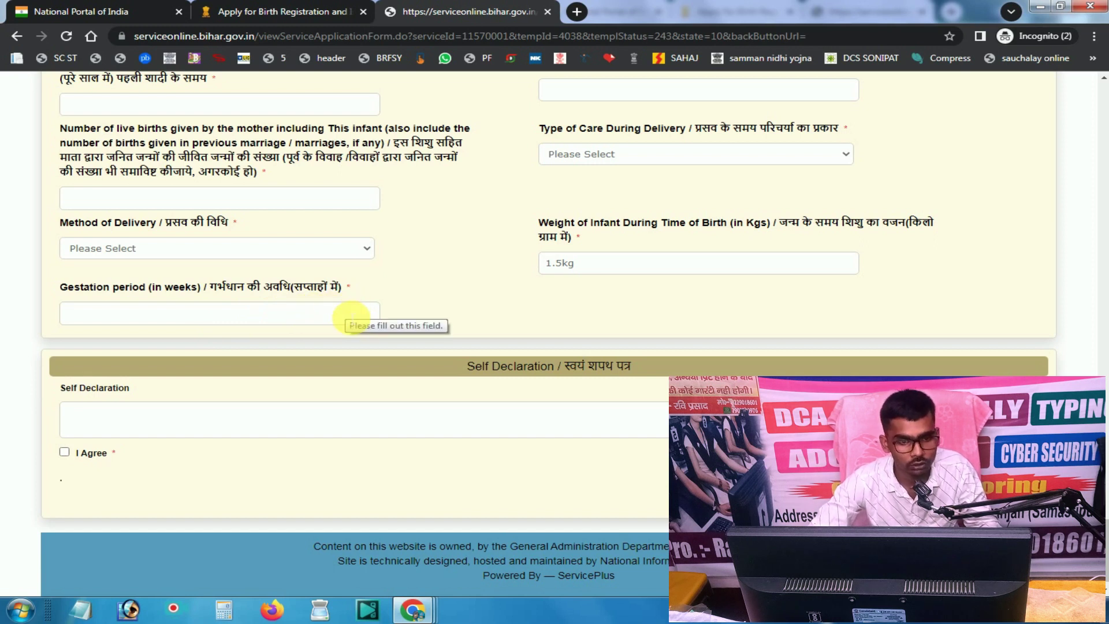
click(494, 315)
click(65, 435)
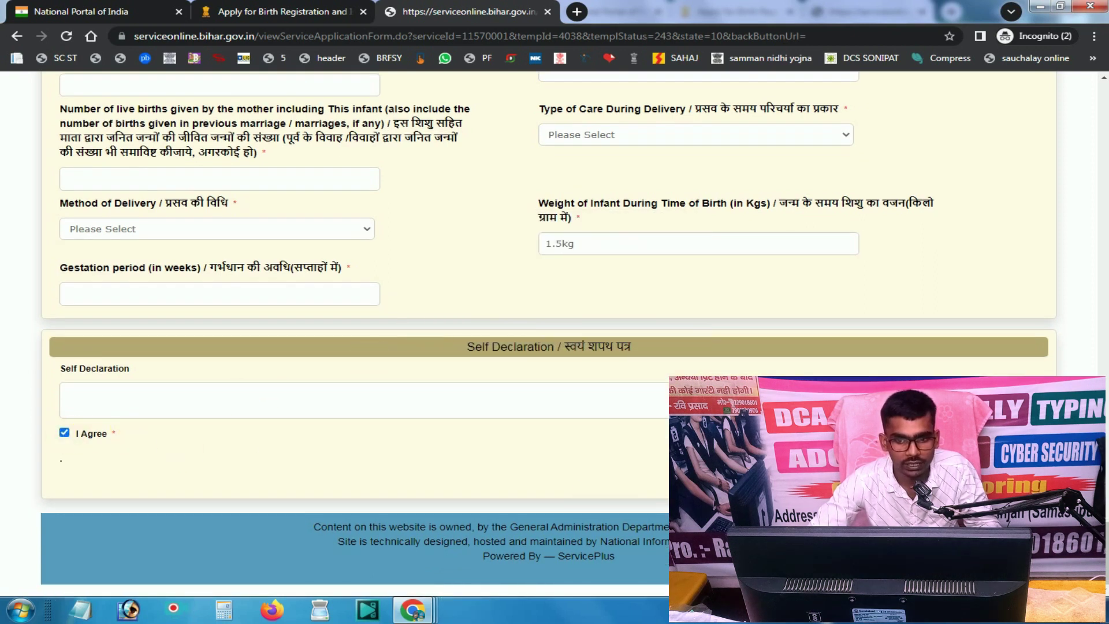